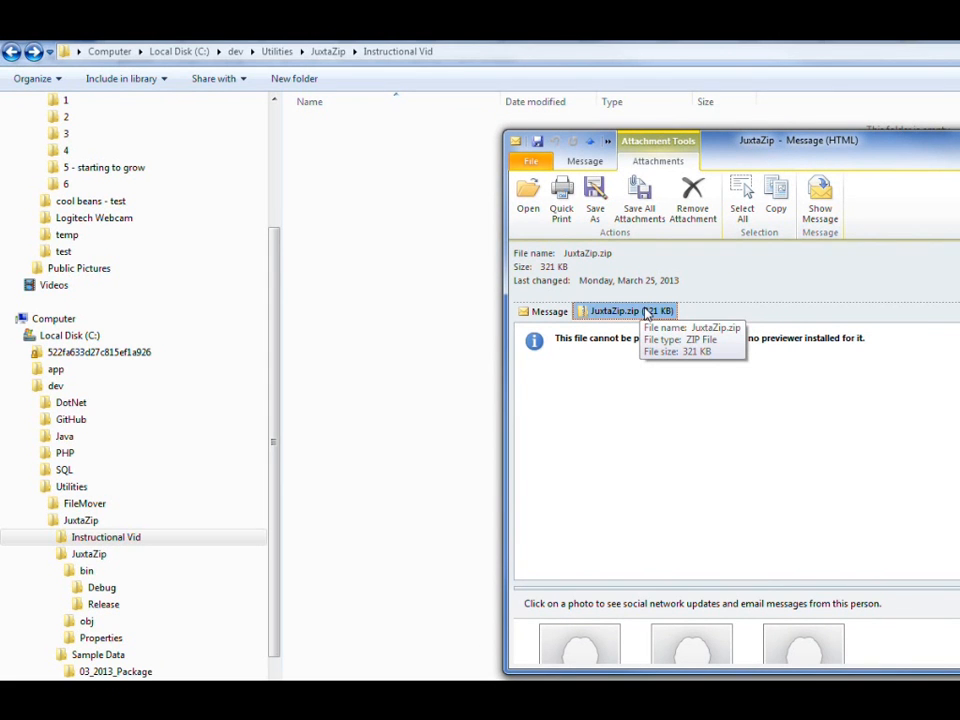
Step: Copy the JuxtaZip.zip e-mail attachment into the Instructional Vid folder and extract it there with 7-Zip
left_click_drag(647, 313, 446, 242)
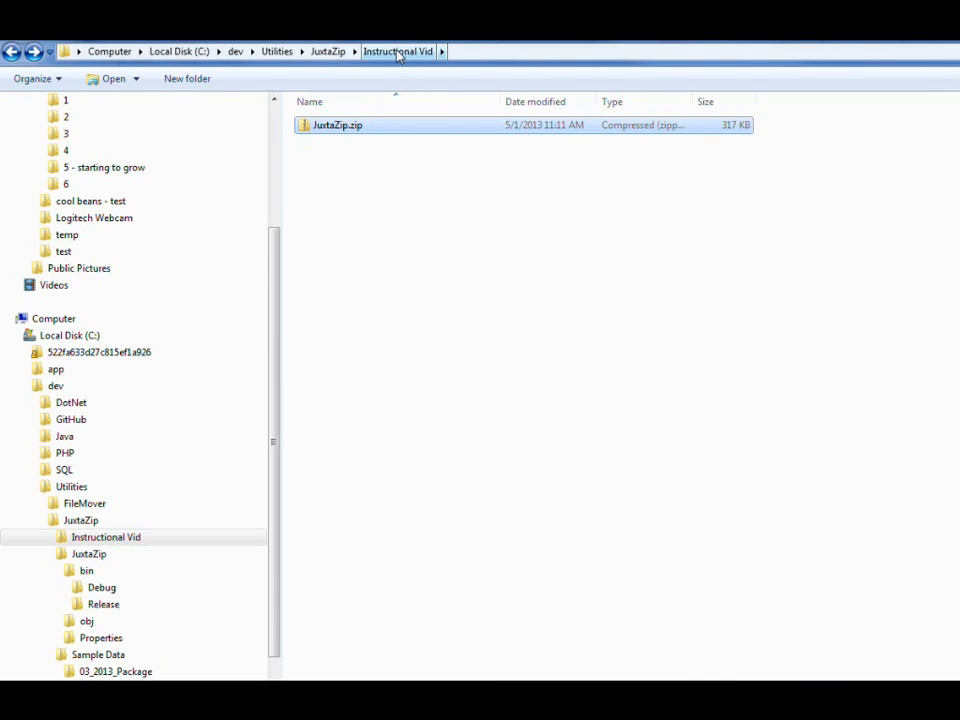
right_click(336, 136)
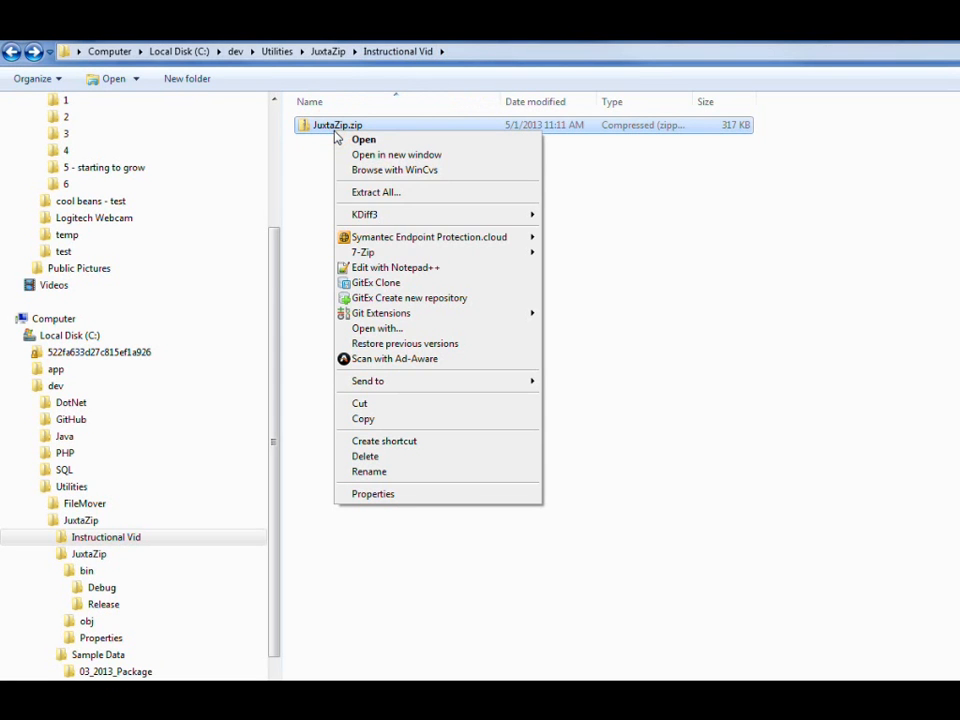
mouse_move(387, 254)
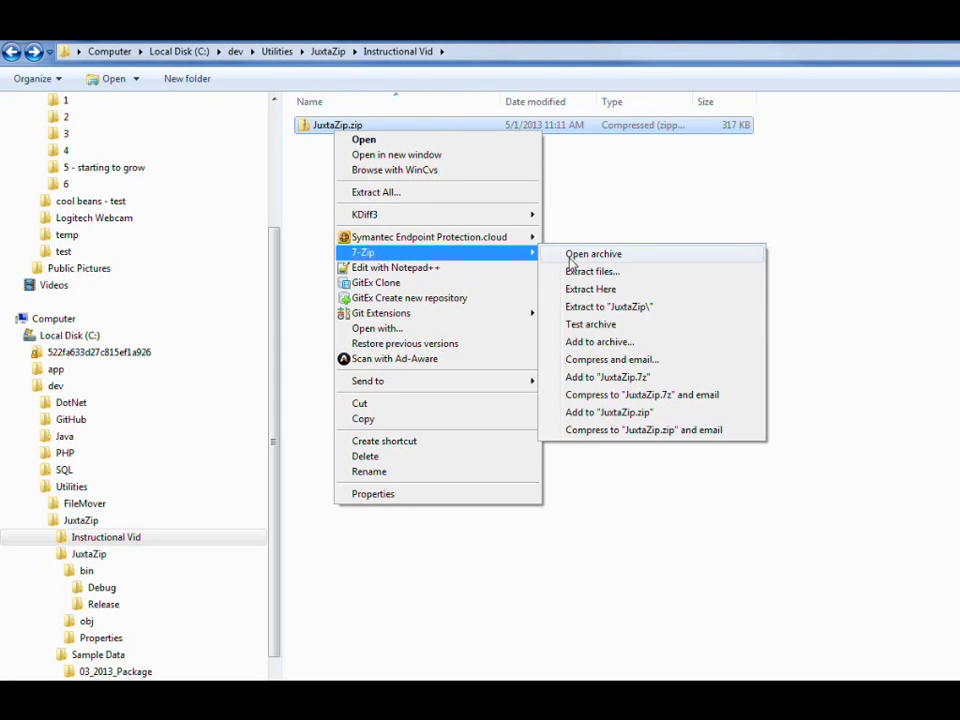
left_click(586, 288)
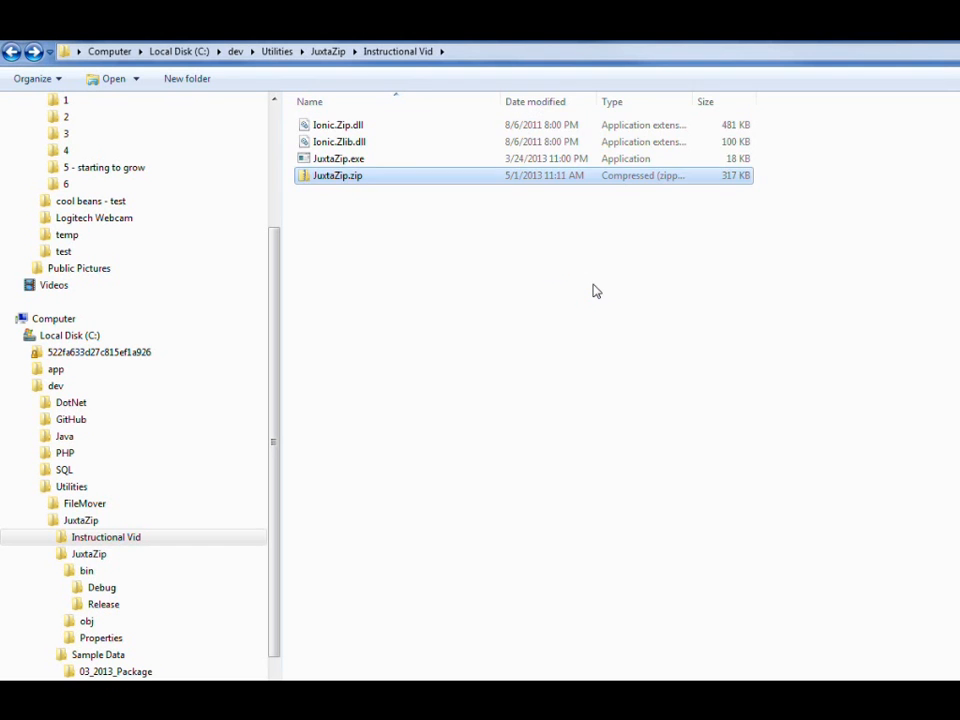
Step: Launch JuxtaZip.exe to look at its comparison window, and close it again
left_click(323, 164)
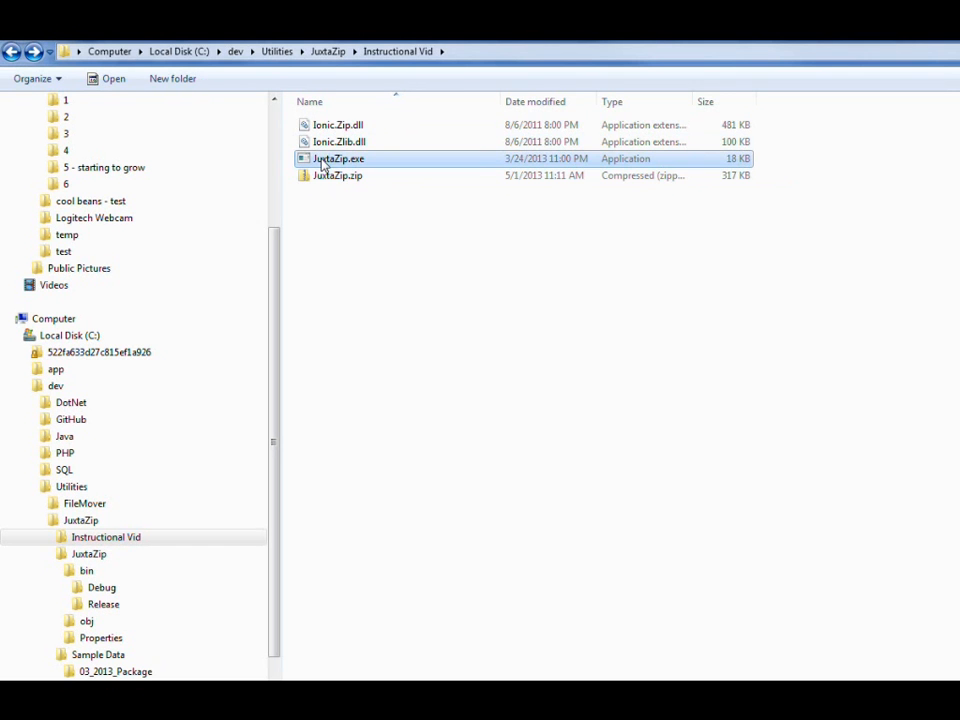
double_click(323, 164)
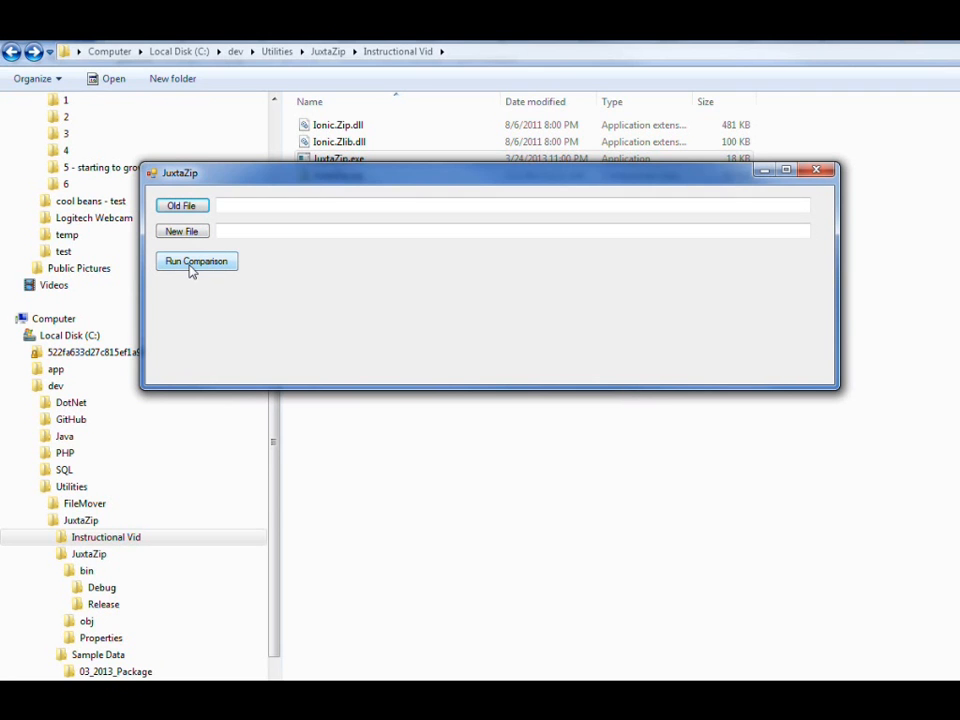
left_click(815, 173)
Step: Delete JuxtaZip.zip from the Instructional Vid folder
left_click(360, 175)
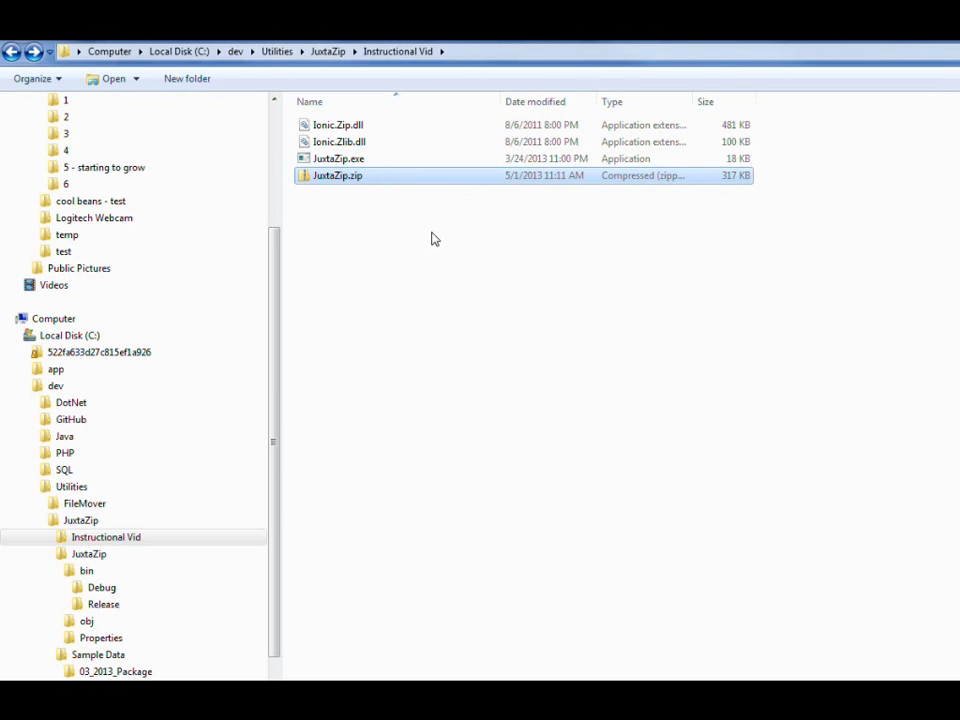
key("Delete")
left_click(817, 529)
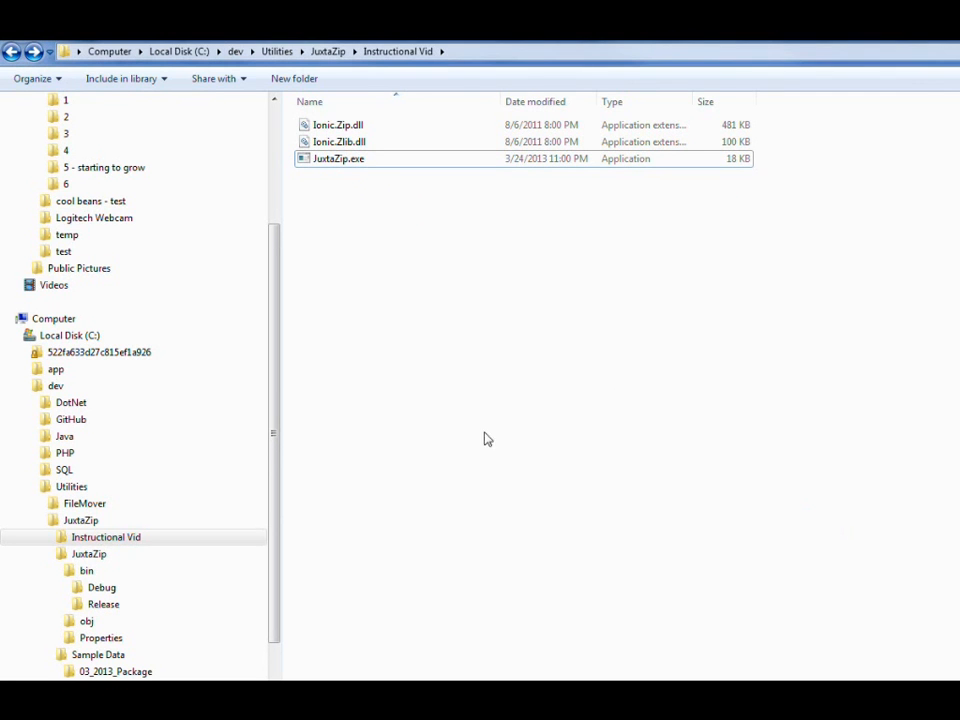
Step: Create a new folder named Package in the Instructional Vid folder
right_click(390, 315)
mouse_move(452, 565)
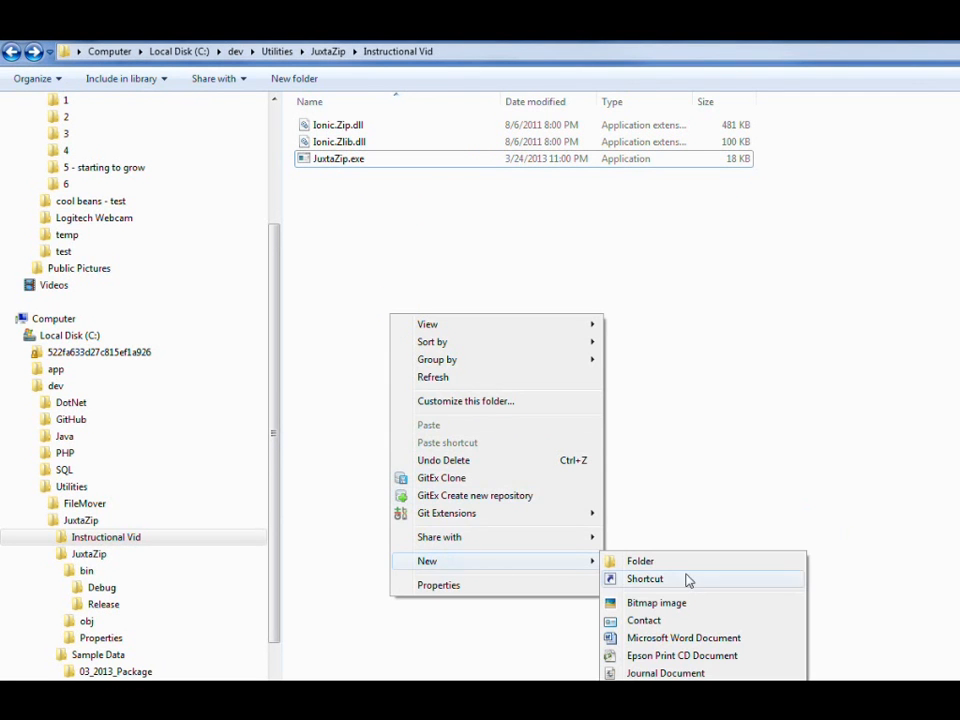
left_click(683, 561)
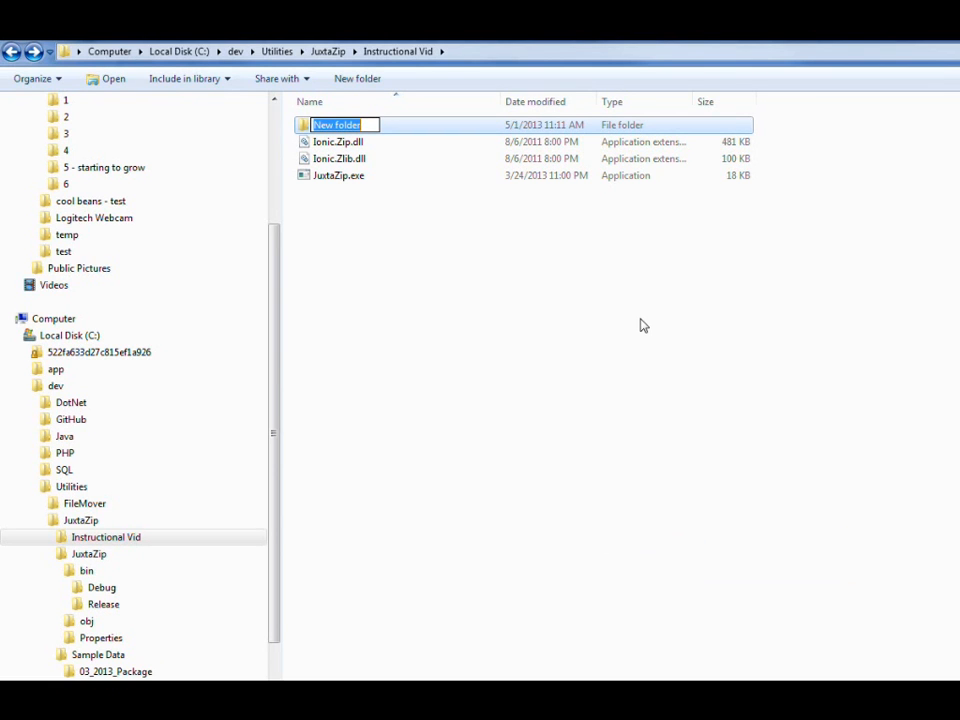
type("Package")
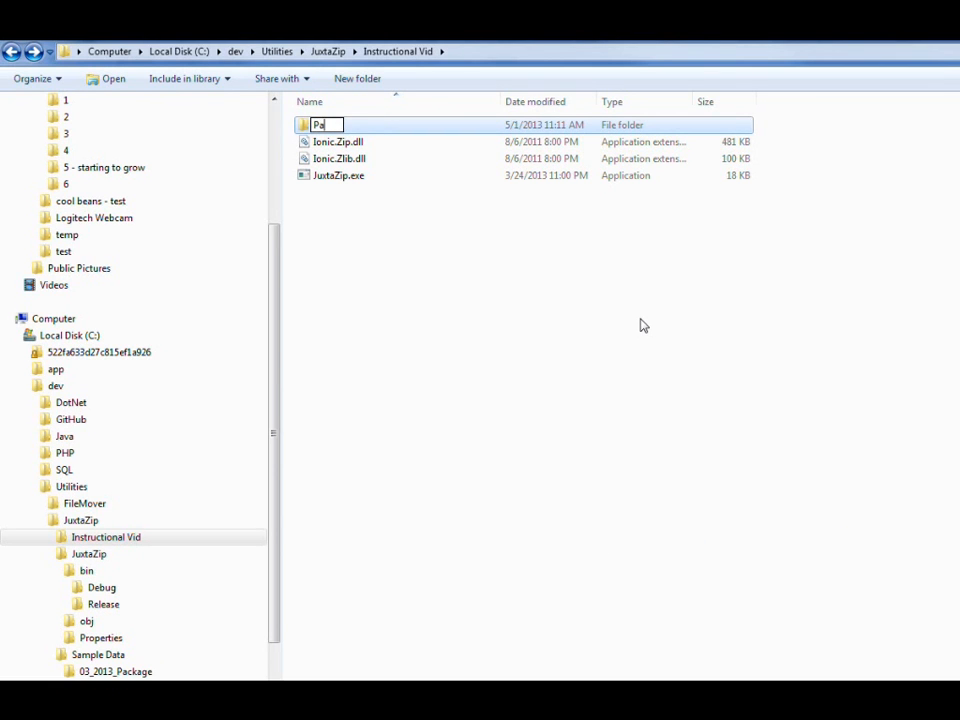
key("Return")
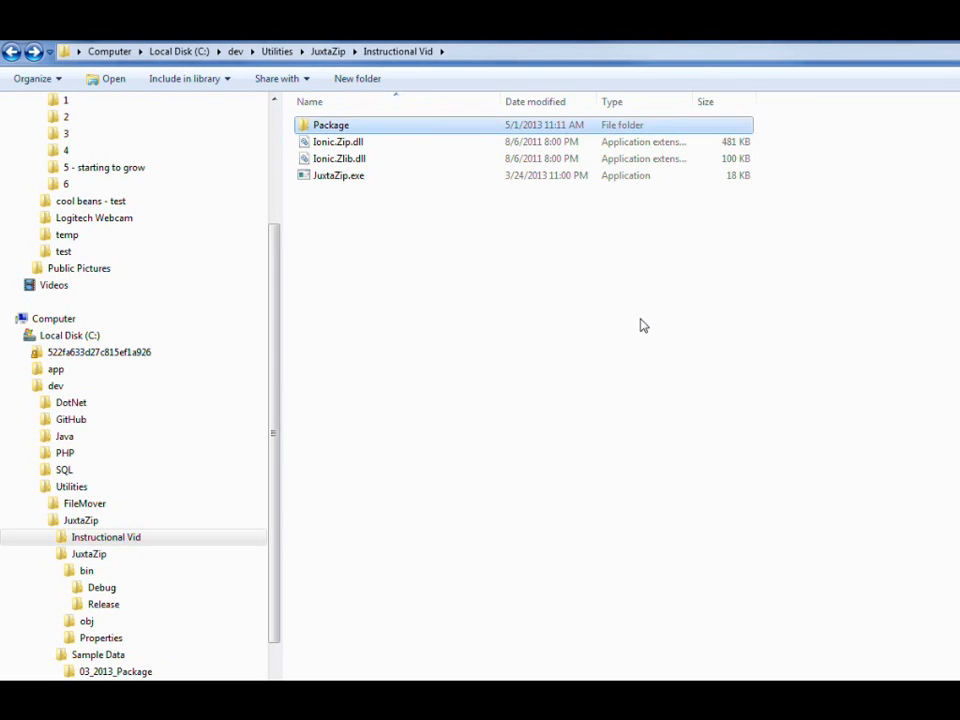
Step: Create a new text document named WindowsXP.txt inside the Package folder
key("Return")
right_click(596, 275)
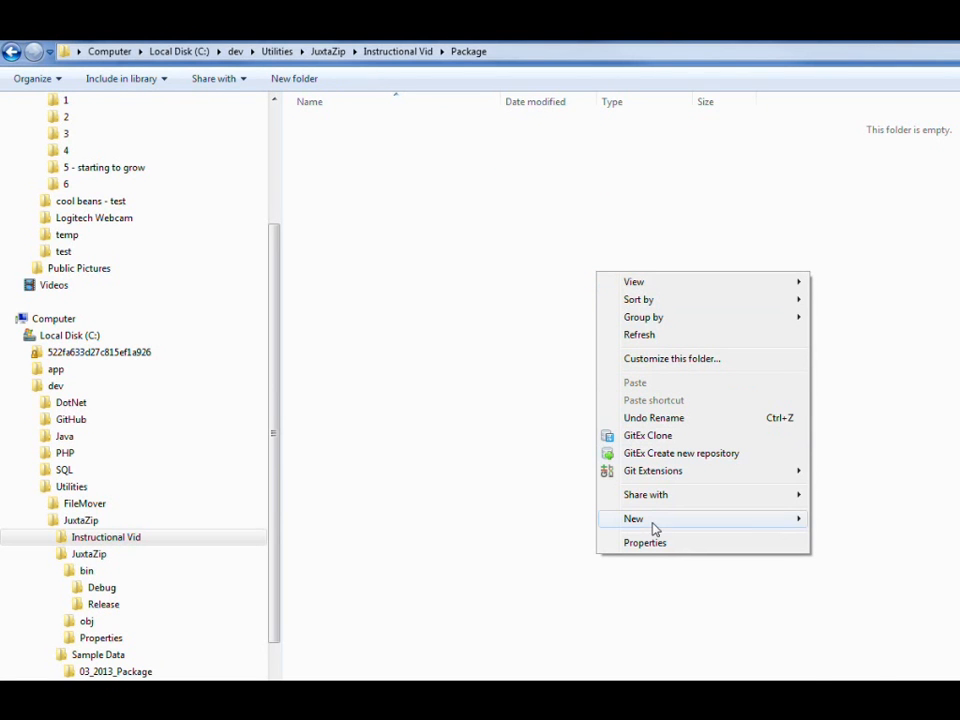
mouse_move(761, 516)
left_click(858, 700)
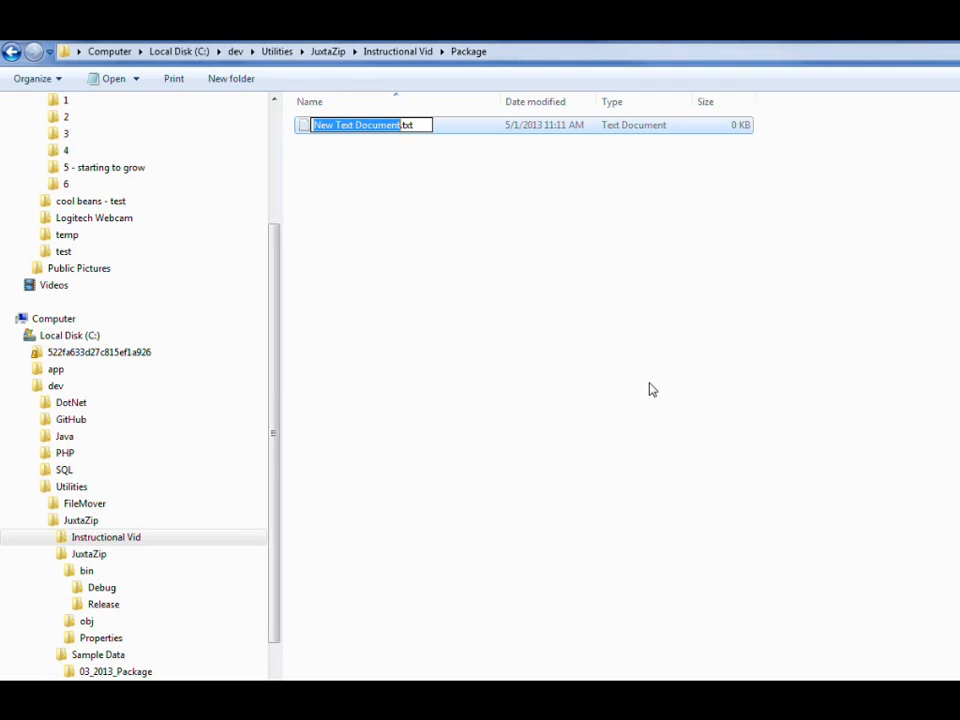
type("WindowsXP")
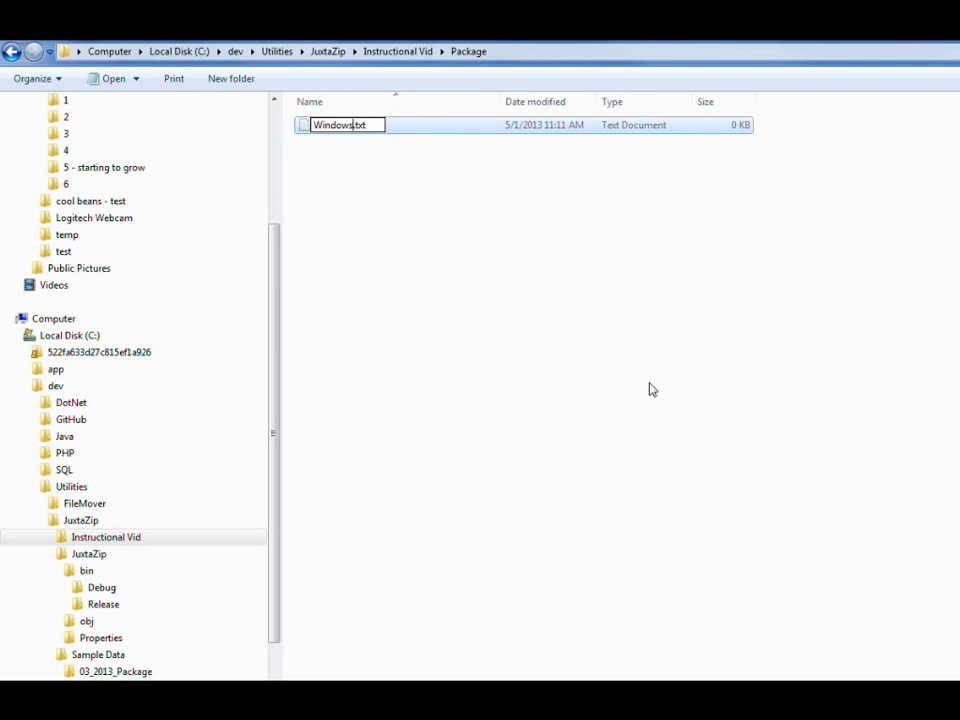
key("Return")
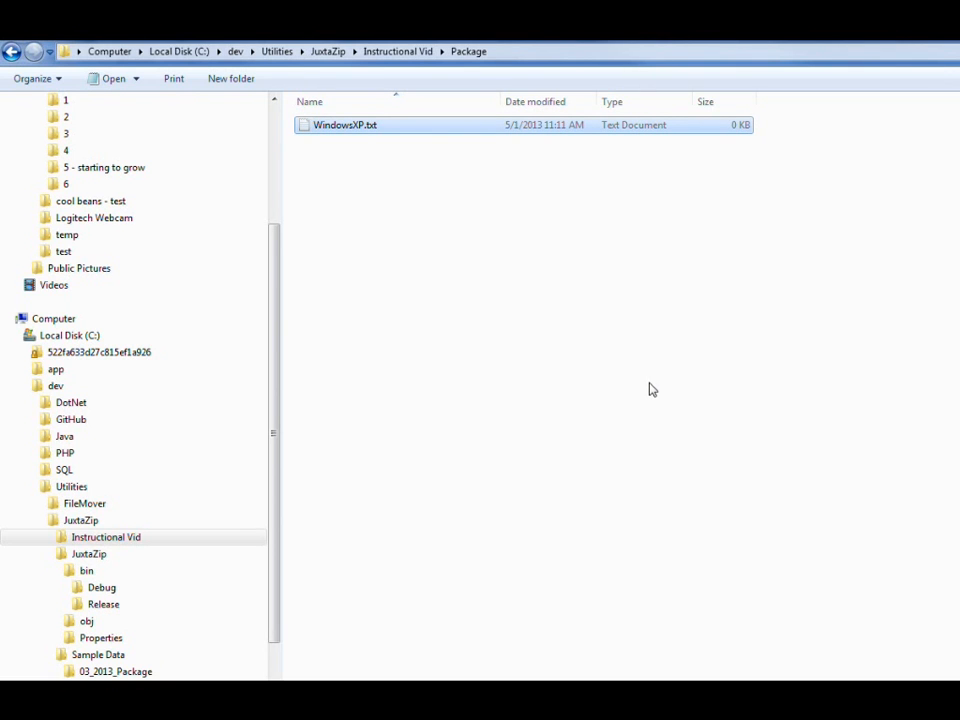
Step: Write "add some text to the file" in WindowsXP.txt, then save and close it
key("Return")
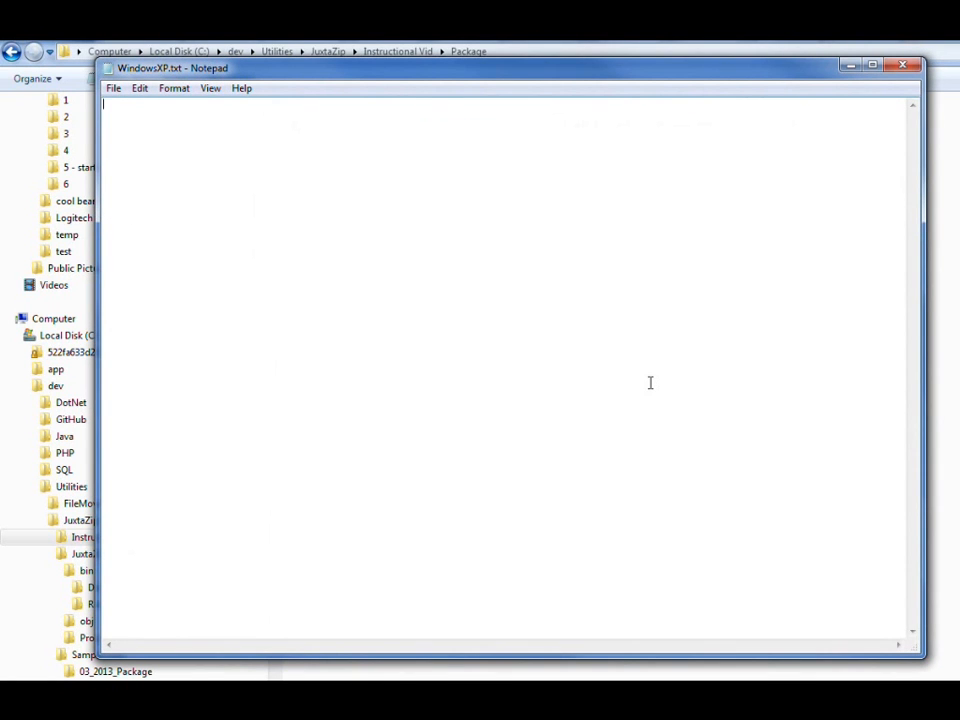
type("add some text to the file")
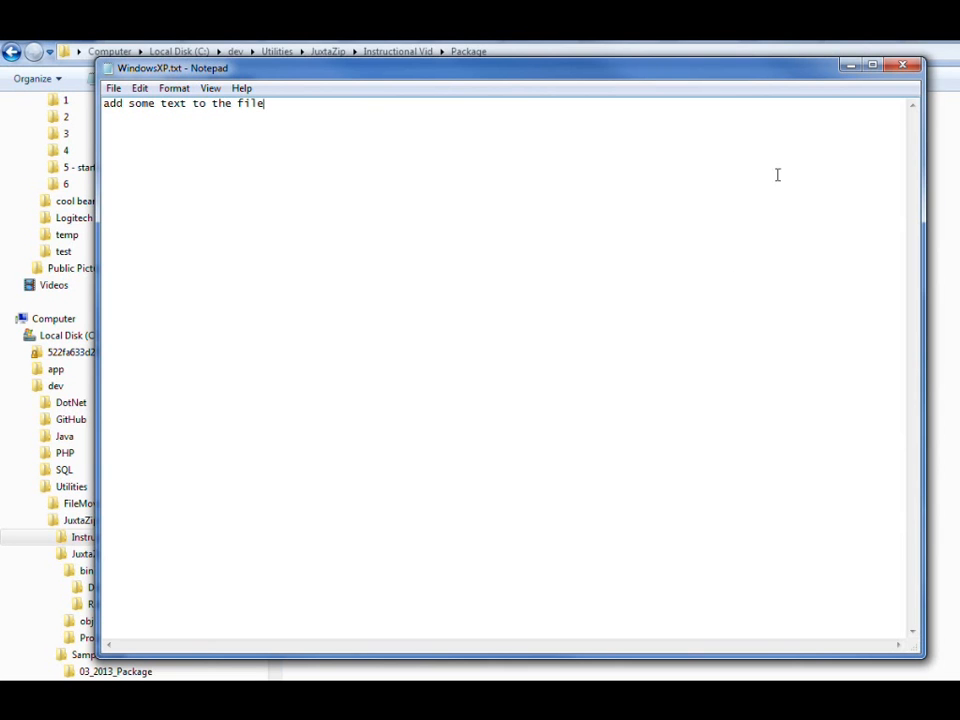
left_click(902, 65)
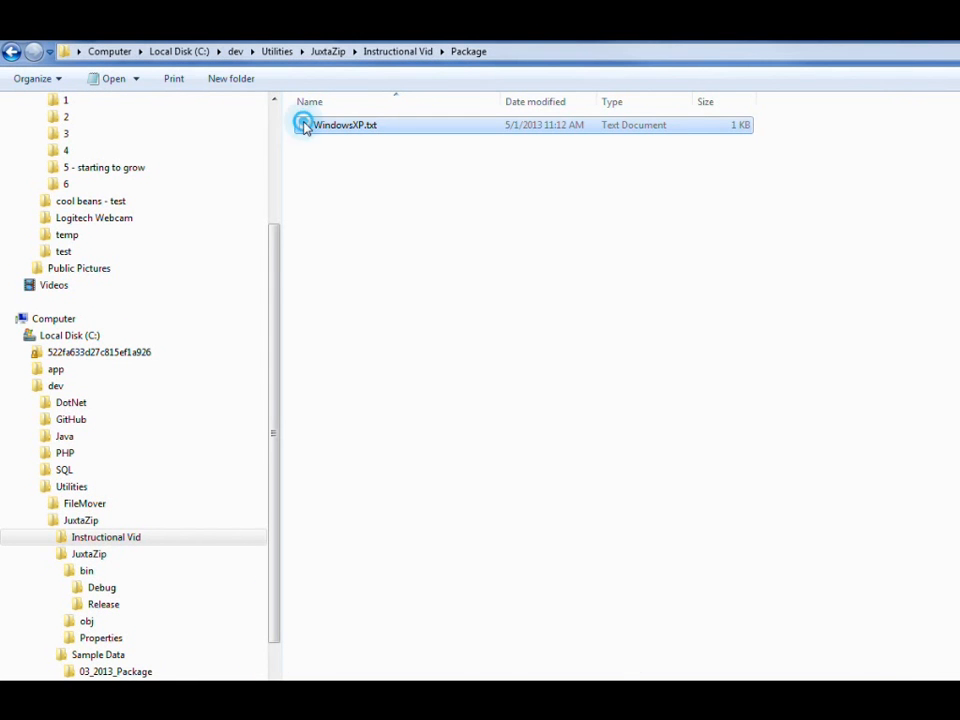
Step: Make two copies of WindowsXP.txt in the Package folder
key("ctrl+c")
key("ctrl+v")
key("ctrl+v")
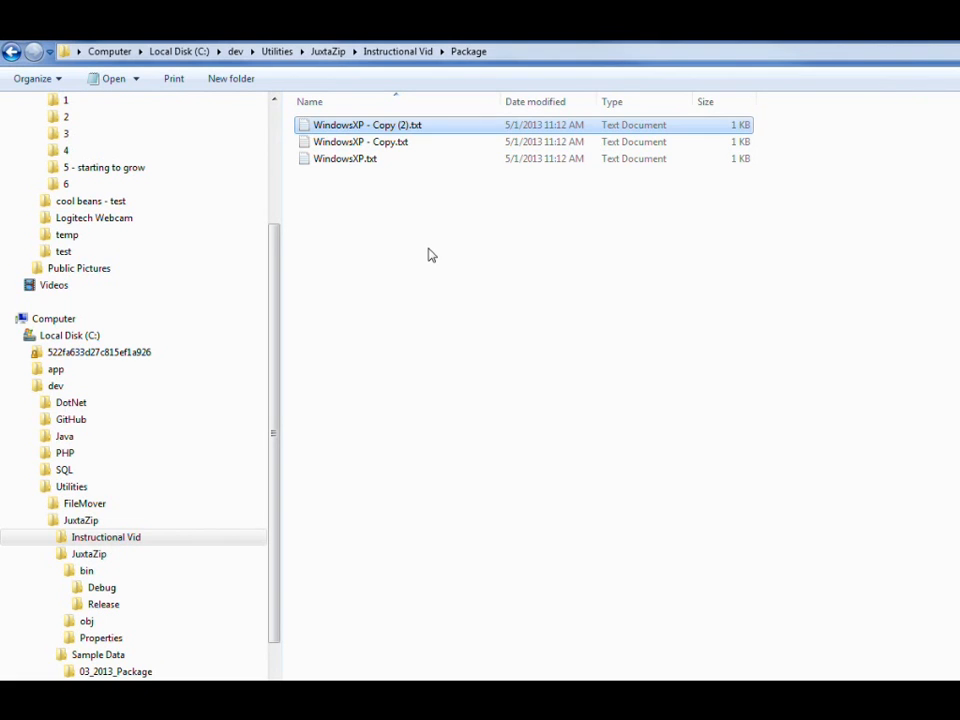
Step: Rename the file "WindowsXP - Copy (2).txt" as Windows7.txt
key("F2")
key("Right")
key("BackSpace")
key("BackSpace")
key("BackSpace")
key("BackSpace")
key("BackSpace")
key("BackSpace")
key("BackSpace")
key("BackSpace")
key("BackSpace")
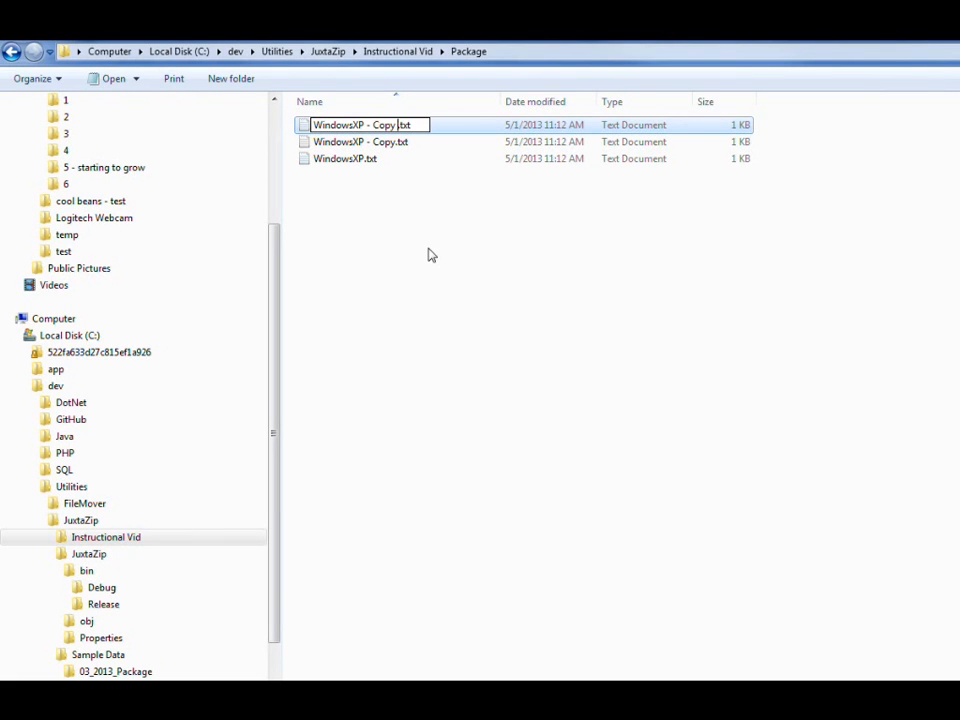
key("BackSpace")
key("BackSpace")
key("BackSpace")
key("BackSpace")
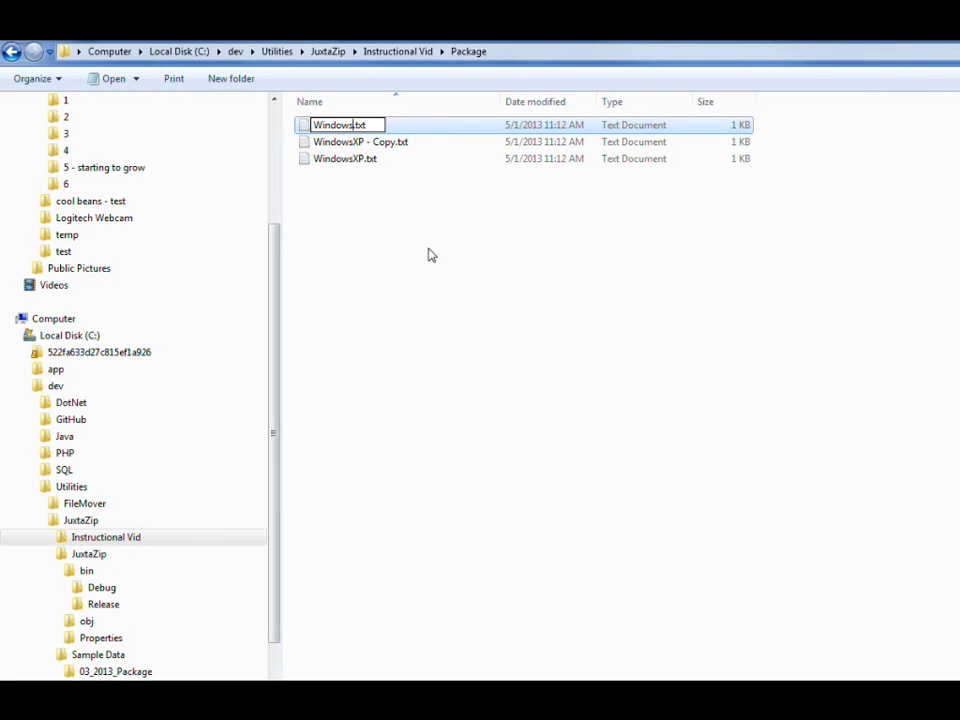
type("7")
key("Return")
Step: Rename the file "WindowsXP - Copy.txt" as WindowsVista.txt
key("Down")
key("F2")
key("Right")
key("ctrl+shift+Left")
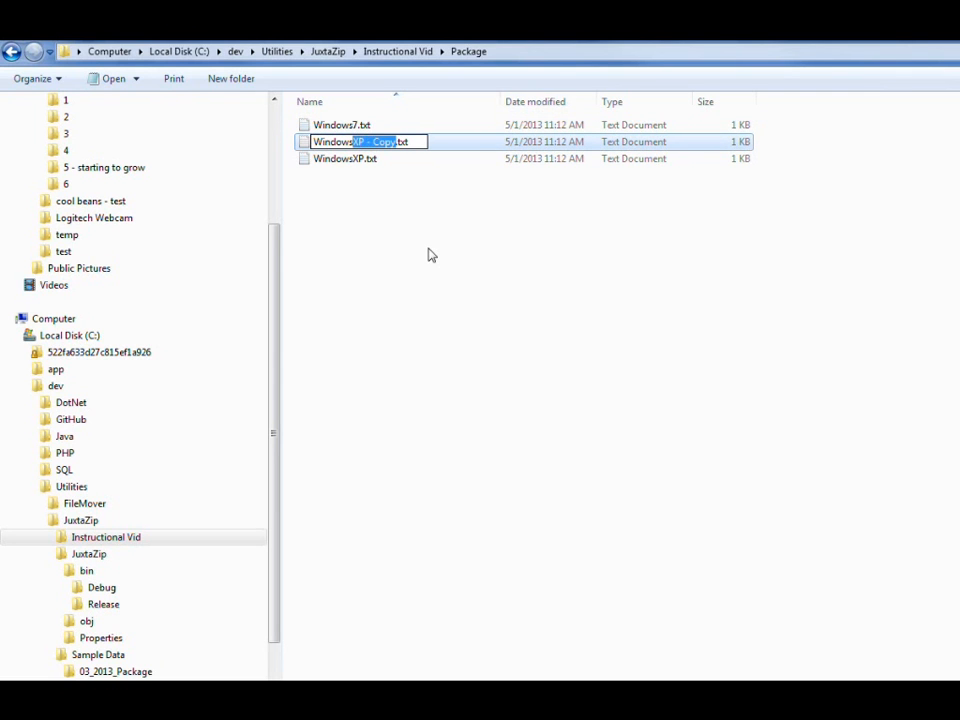
key("BackSpace")
type("Vista")
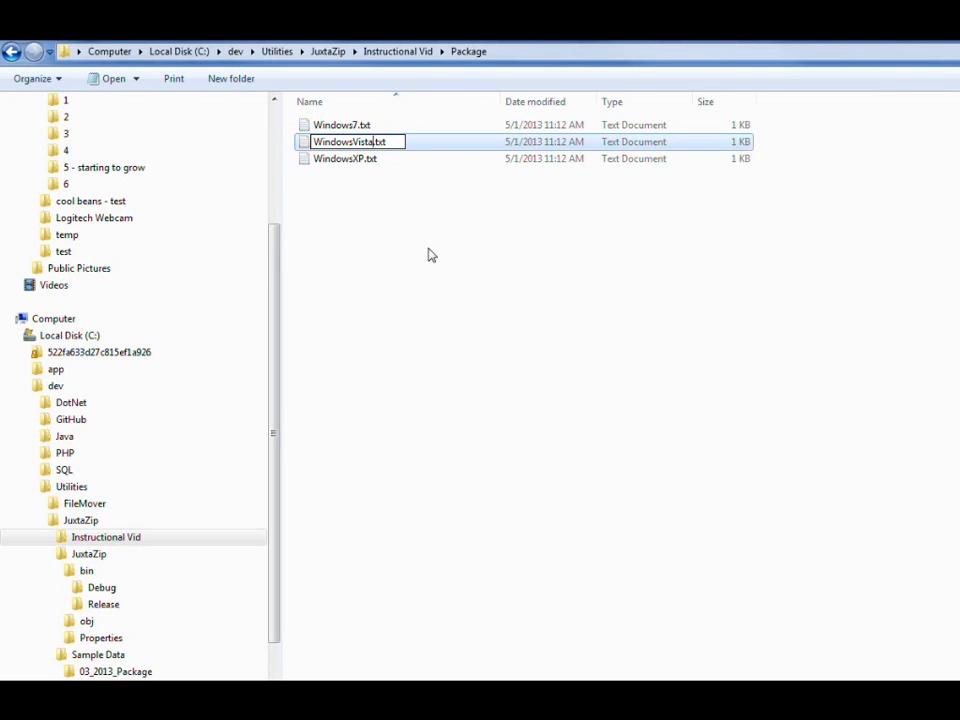
key("Return")
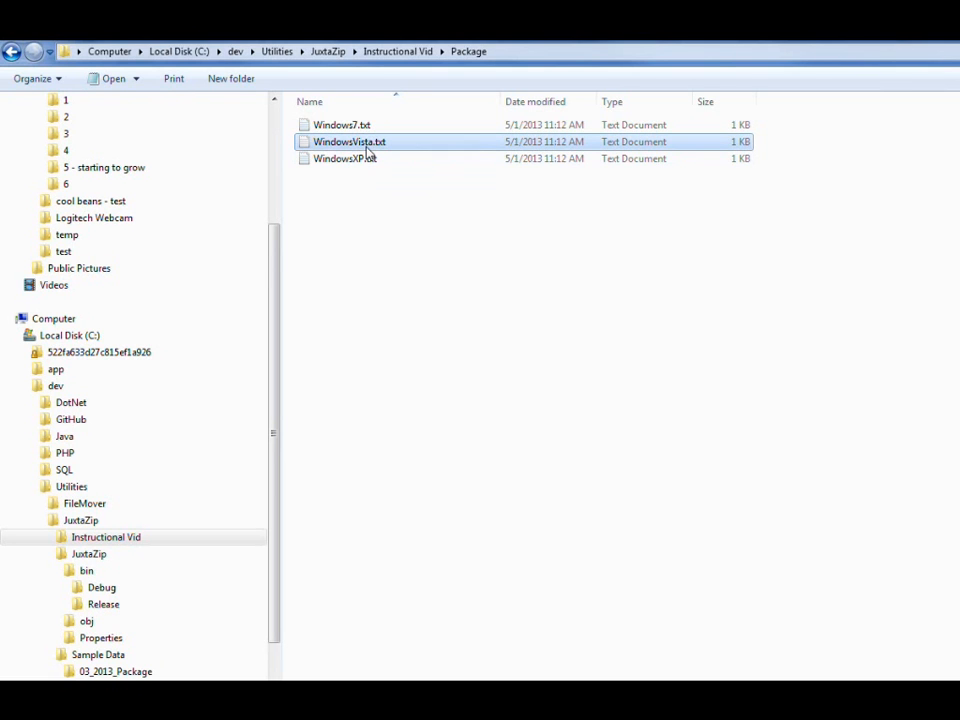
left_click(356, 182)
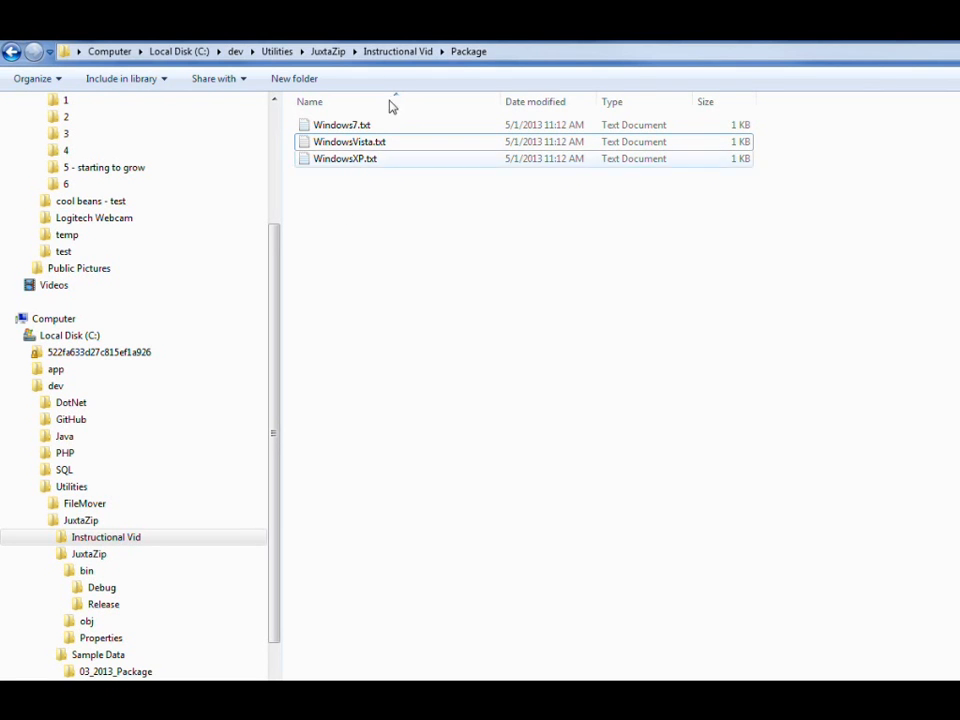
Step: Return to the Instructional Vid folder and compress the Package folder into Package.zip with 7-Zip
left_click(389, 51)
right_click(395, 276)
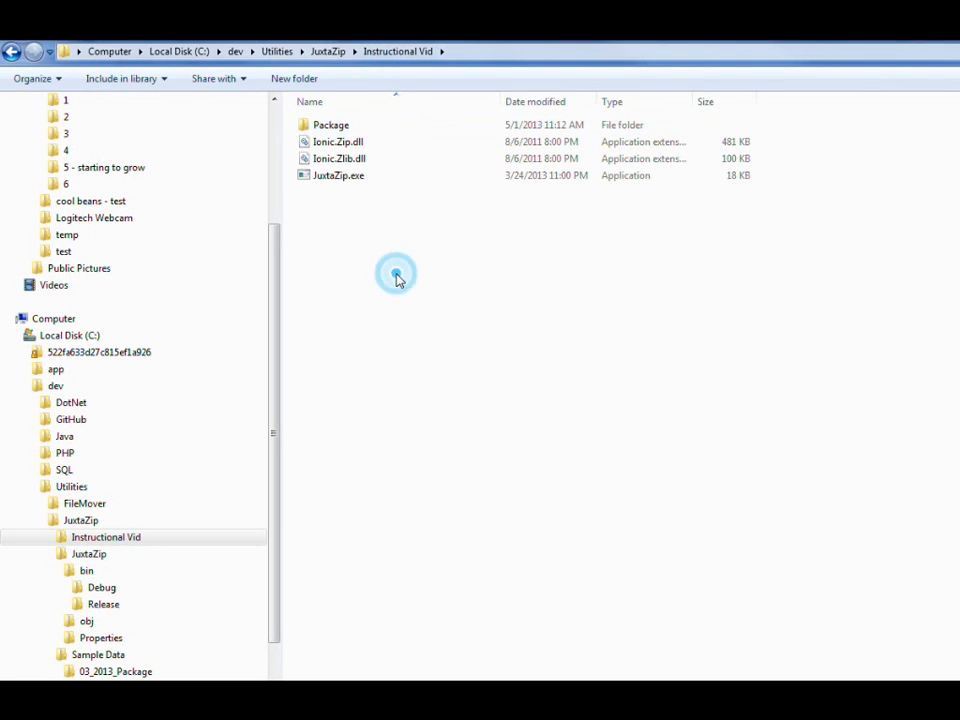
left_click(337, 203)
right_click(332, 126)
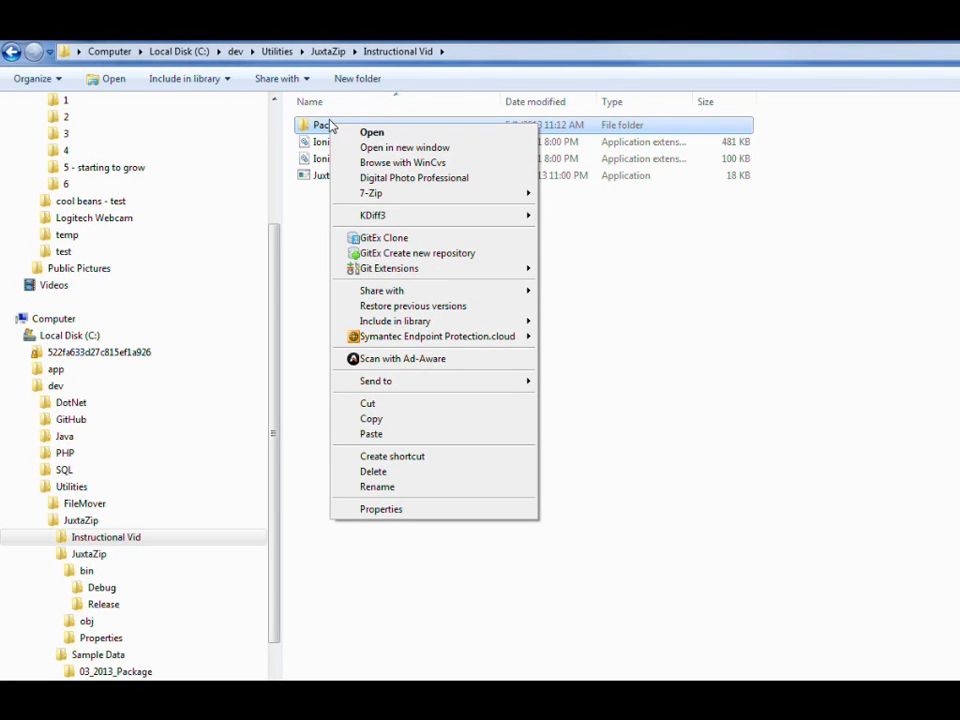
mouse_move(371, 197)
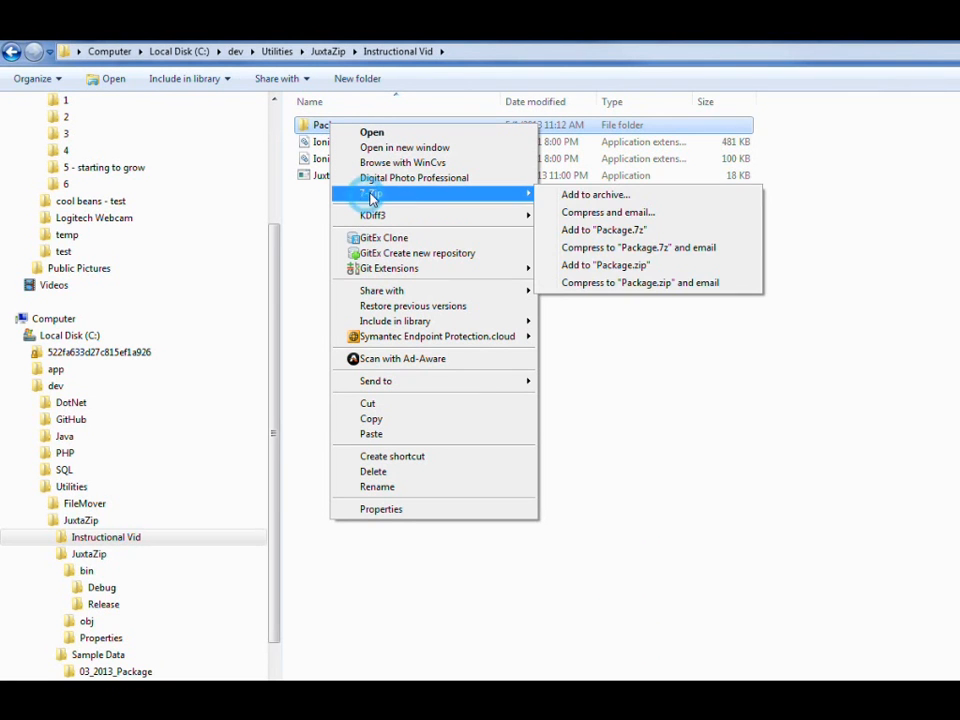
left_click(614, 267)
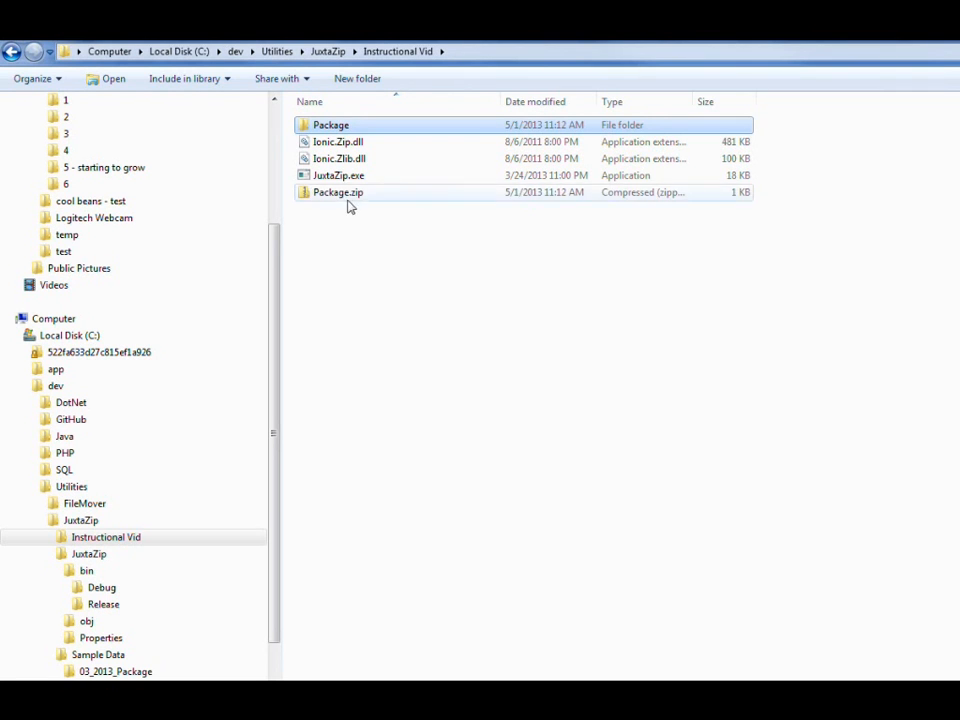
Step: Rename the archive Package.zip as Package1.zip
left_click(343, 200)
key("F2")
key("Right")
type("1")
key("Return")
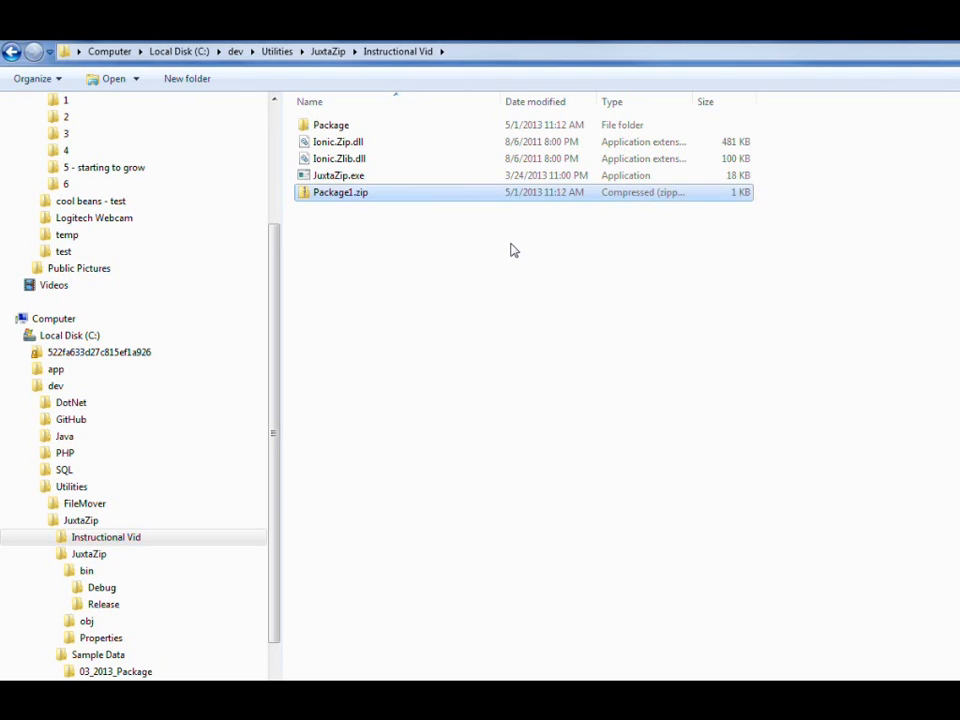
Step: Replace the contents of WindowsXP.txt in the Package folder with "text is changed", then save and close the file
key("Up")
key("Up")
key("Up")
key("Up")
key("Return")
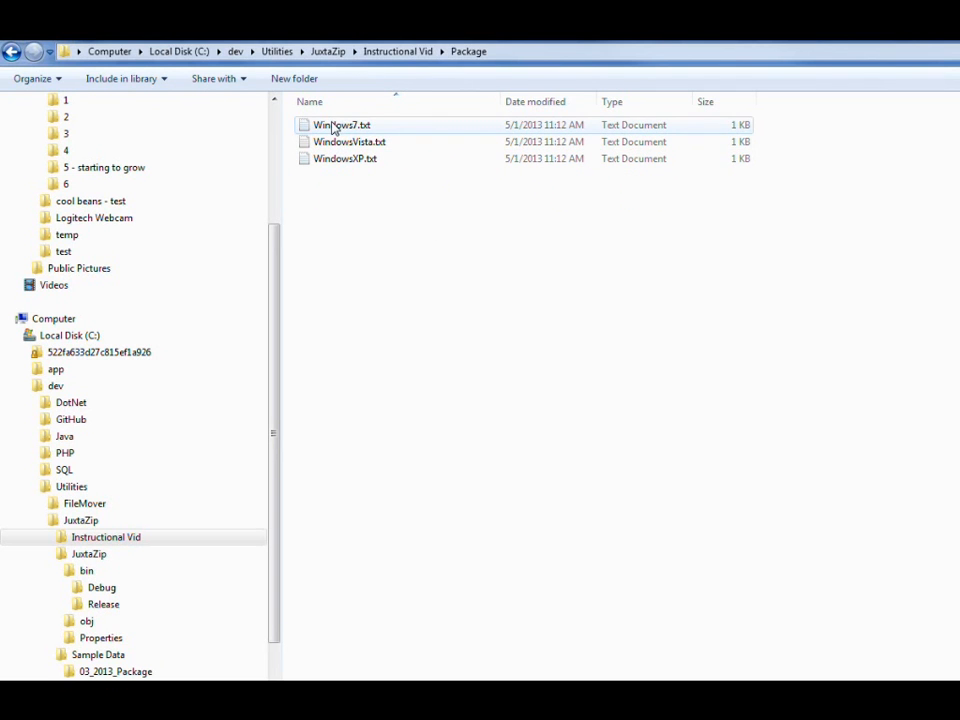
double_click(344, 159)
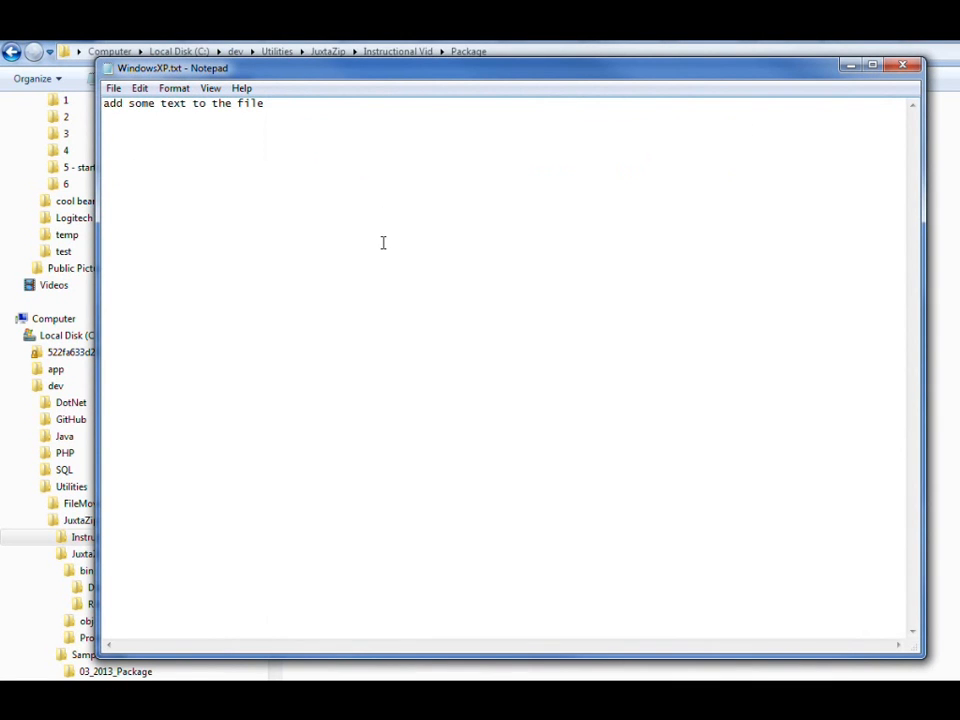
key("ctrl+a")
type("t")
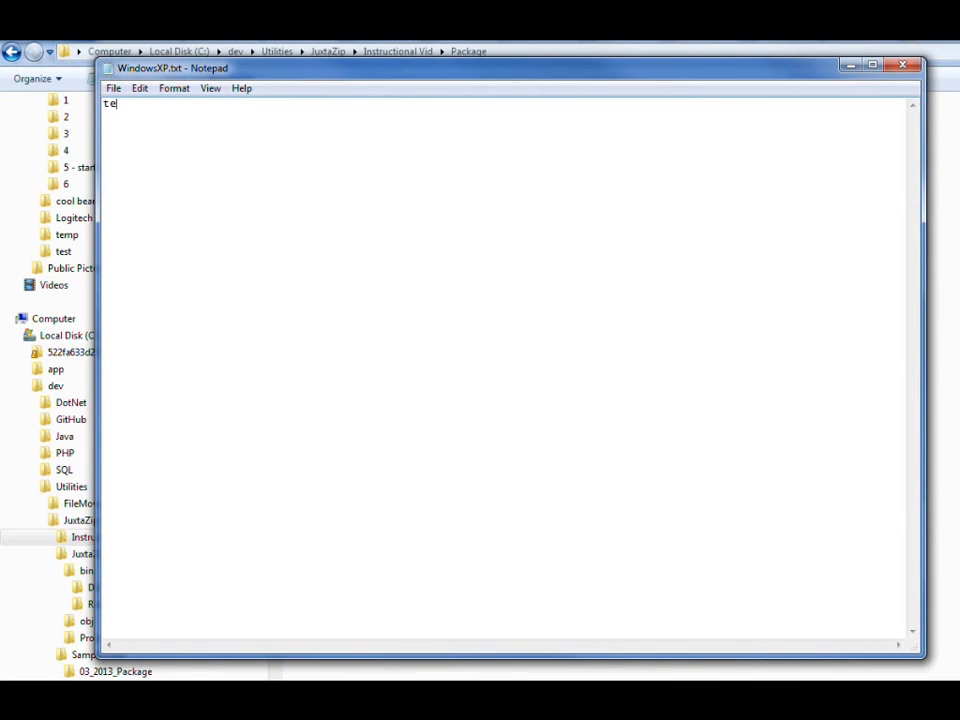
type("ext is changed")
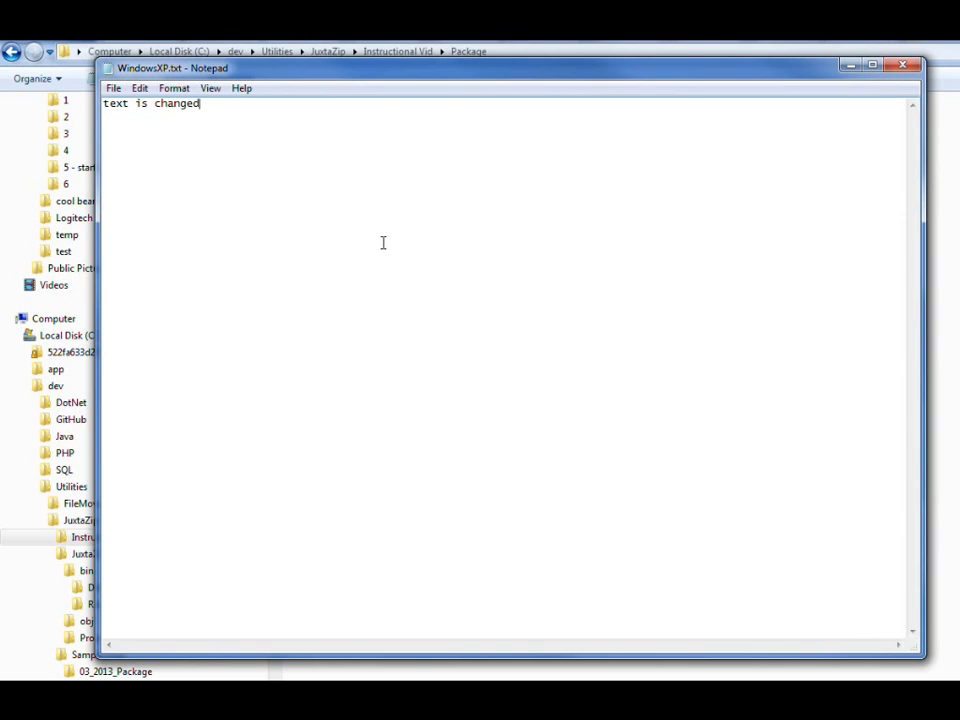
left_click(904, 65)
Step: Delete WindowsVista.txt from the Package folder
left_click(367, 142)
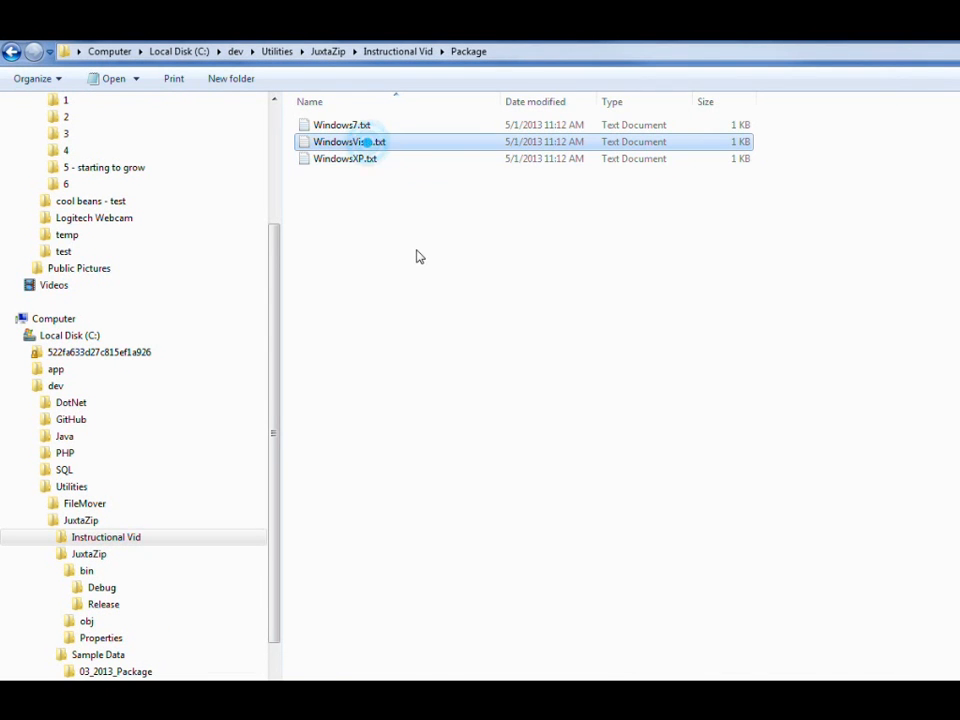
key("Delete")
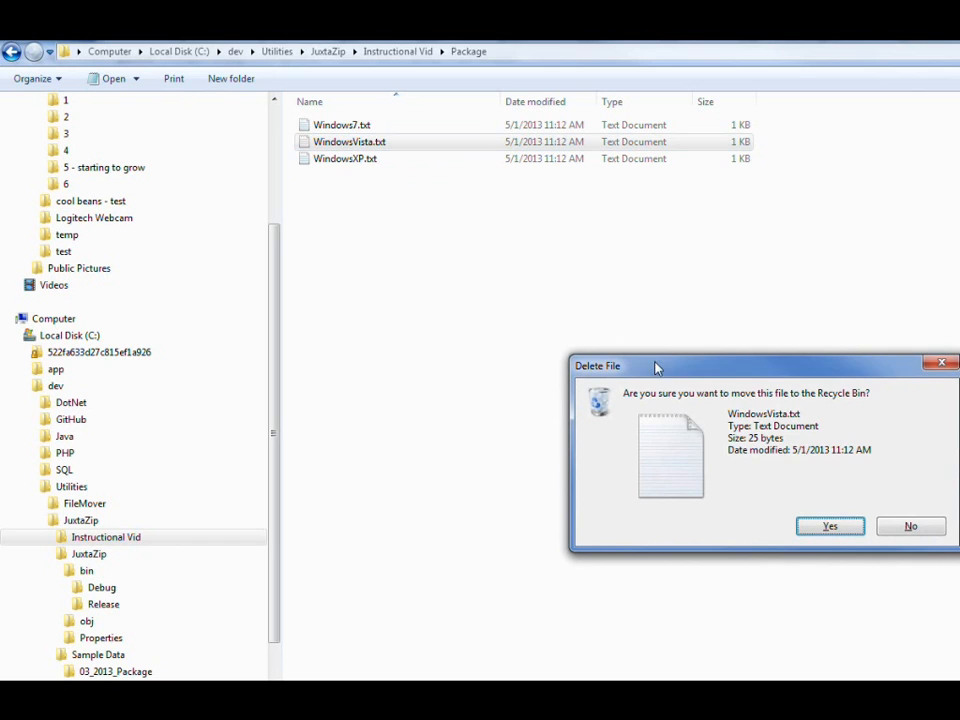
left_click(827, 525)
Step: Duplicate Windows7.txt in the Package folder and rename the copy as Windows9.txt
left_click(339, 125)
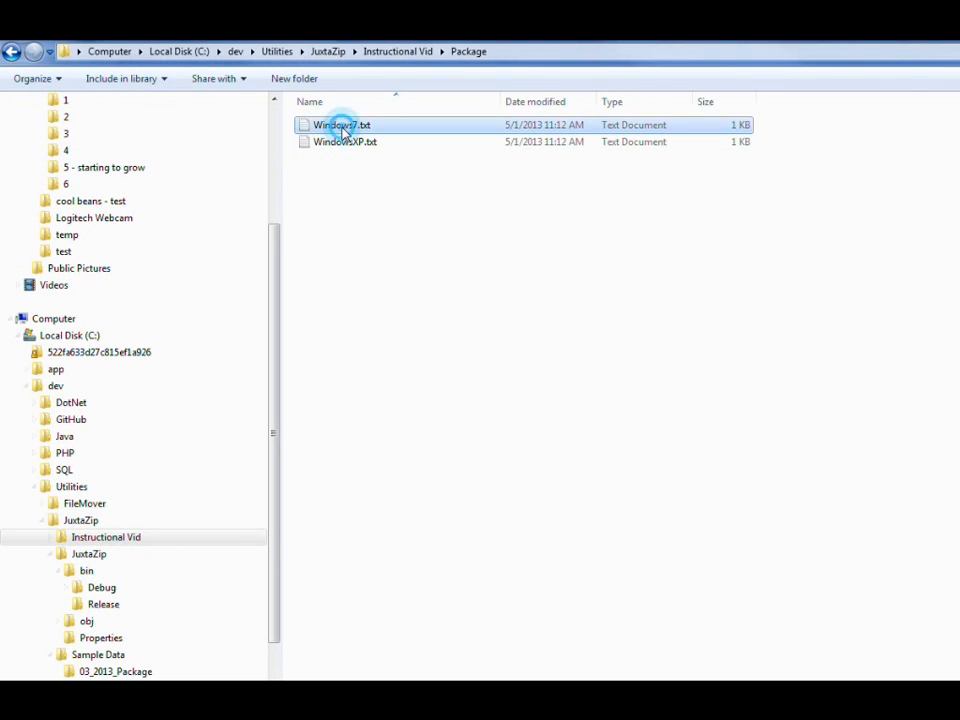
key("ctrl+v")
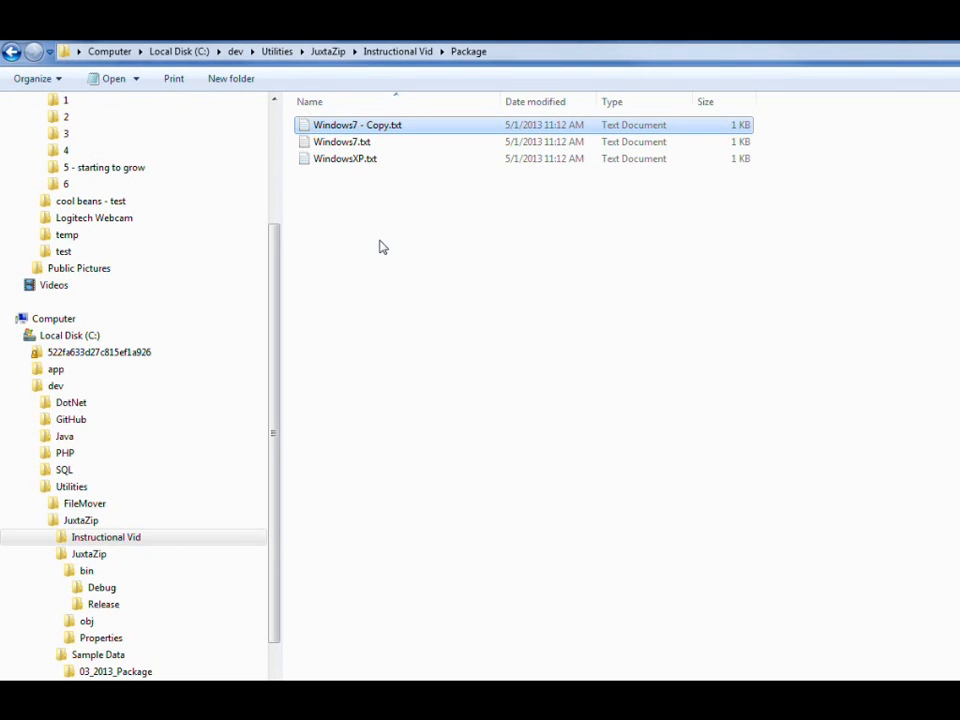
key("F2")
key("ctrl+shift+Left")
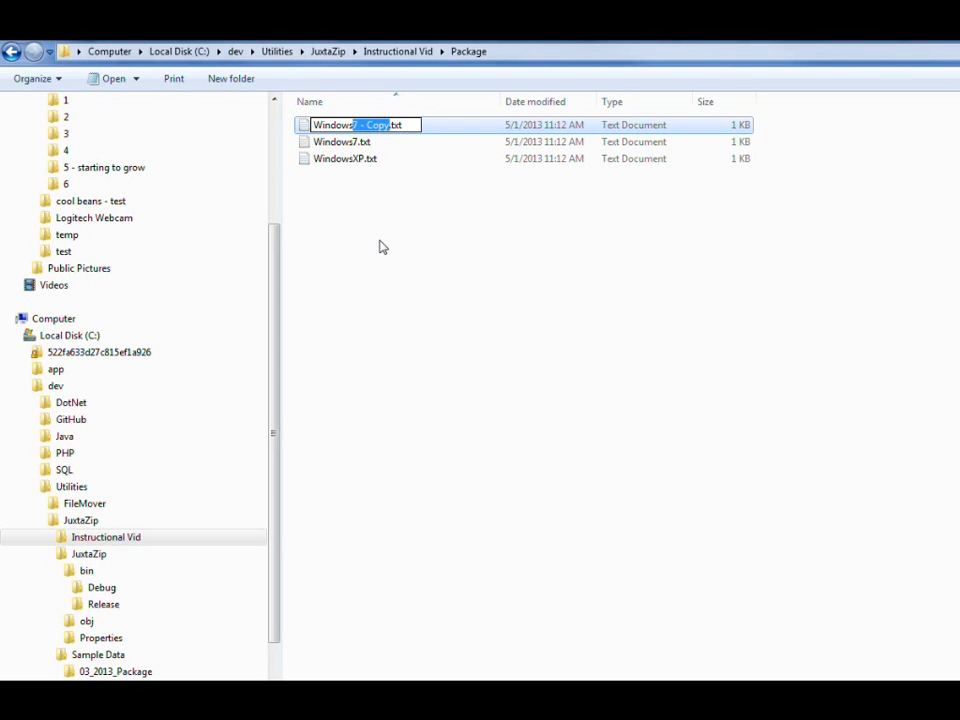
type("9")
key("Return")
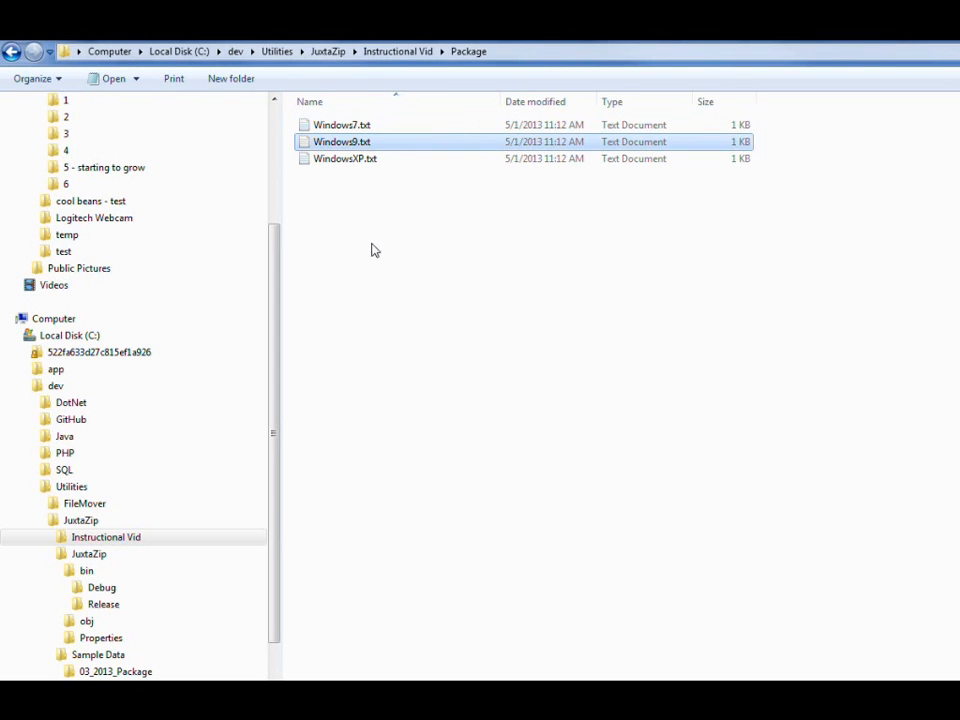
left_click(371, 246)
Step: Go back to the Instructional Vid folder and compress the modified Package folder into Package.zip with 7-Zip
left_click(378, 52)
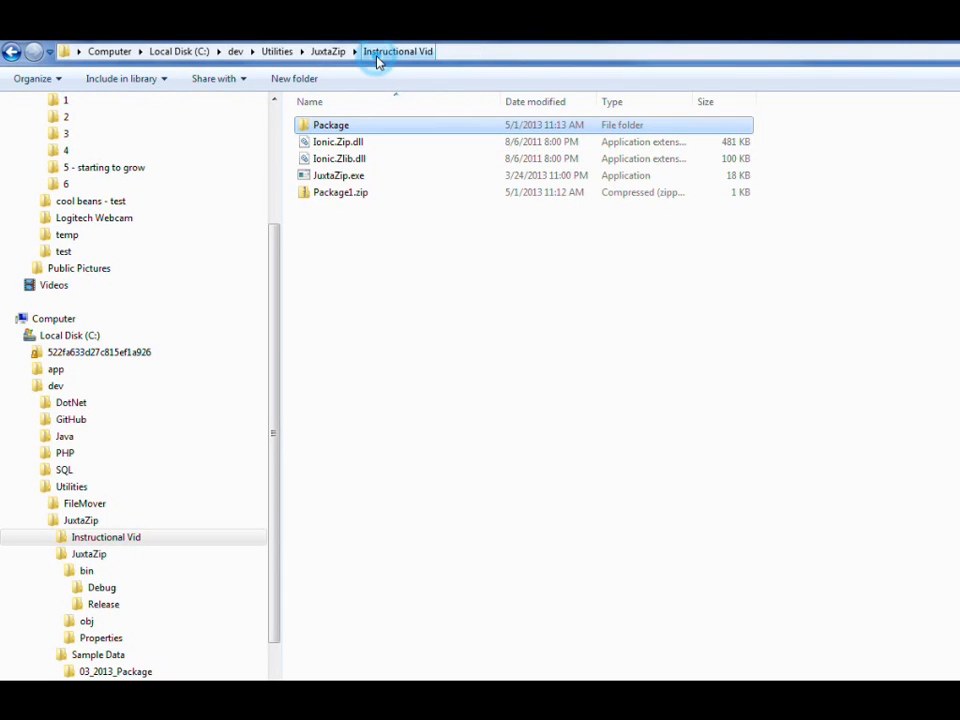
right_click(333, 131)
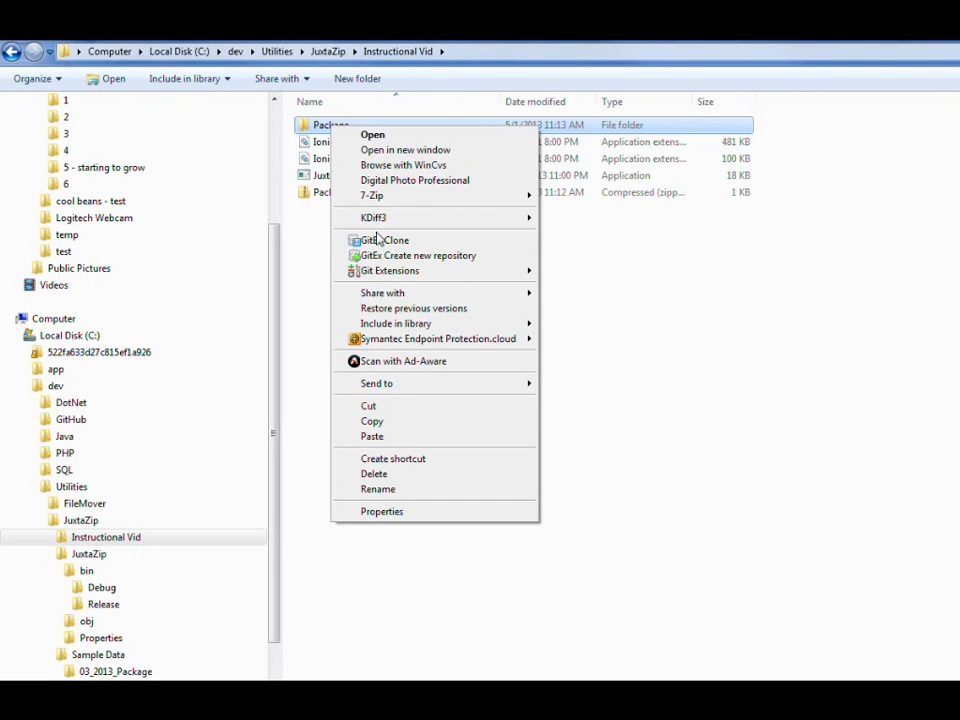
mouse_move(377, 197)
left_click(606, 268)
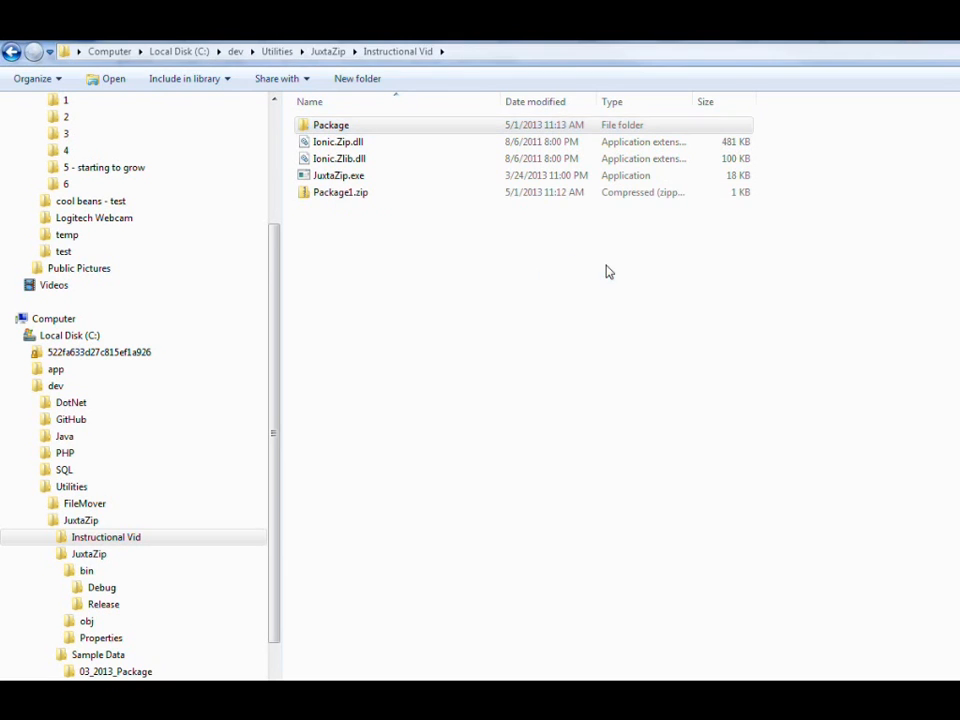
Step: Rename the new archive Package.zip as Package2.zip
left_click(335, 209)
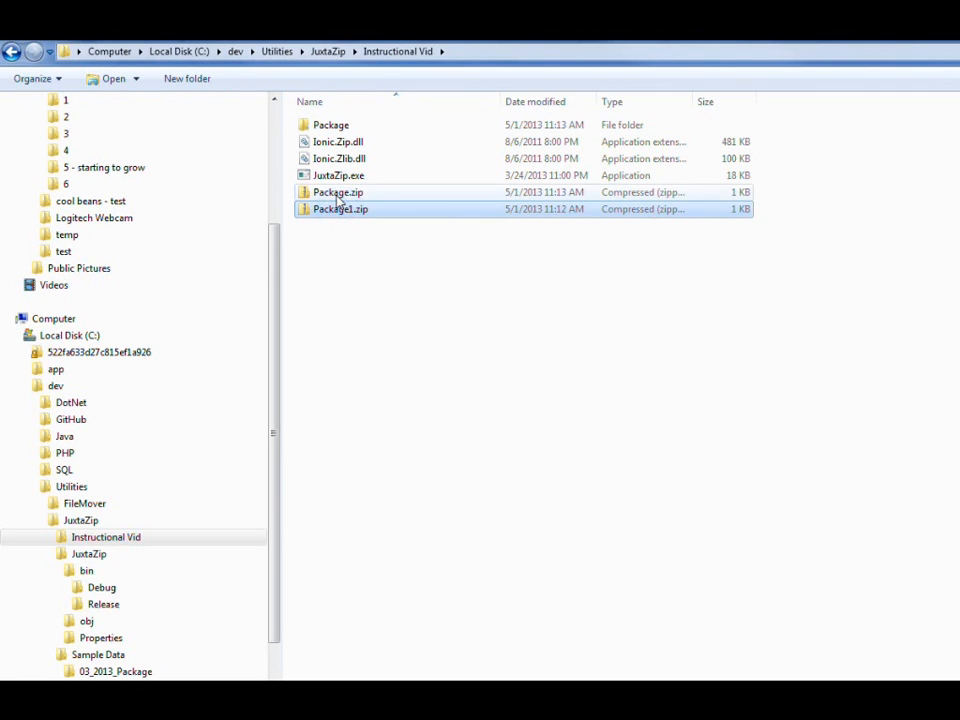
left_click(355, 192)
key("F2")
key("Right")
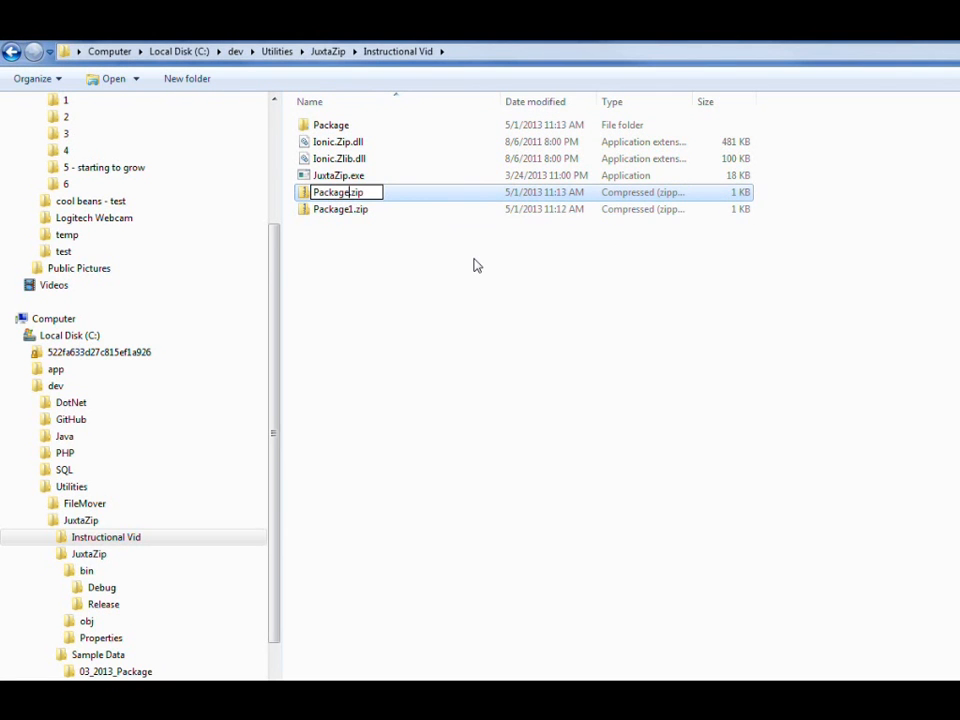
type("2")
key("Return")
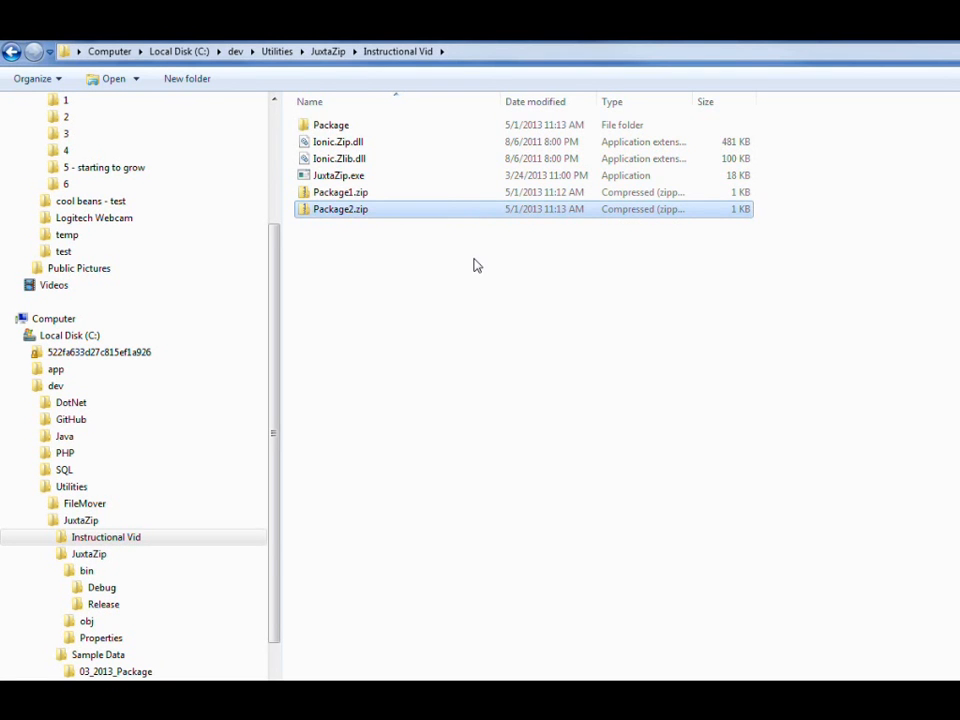
Step: Delete the uncompressed Package folder from the Instructional Vid folder
left_click(345, 126)
key("Delete")
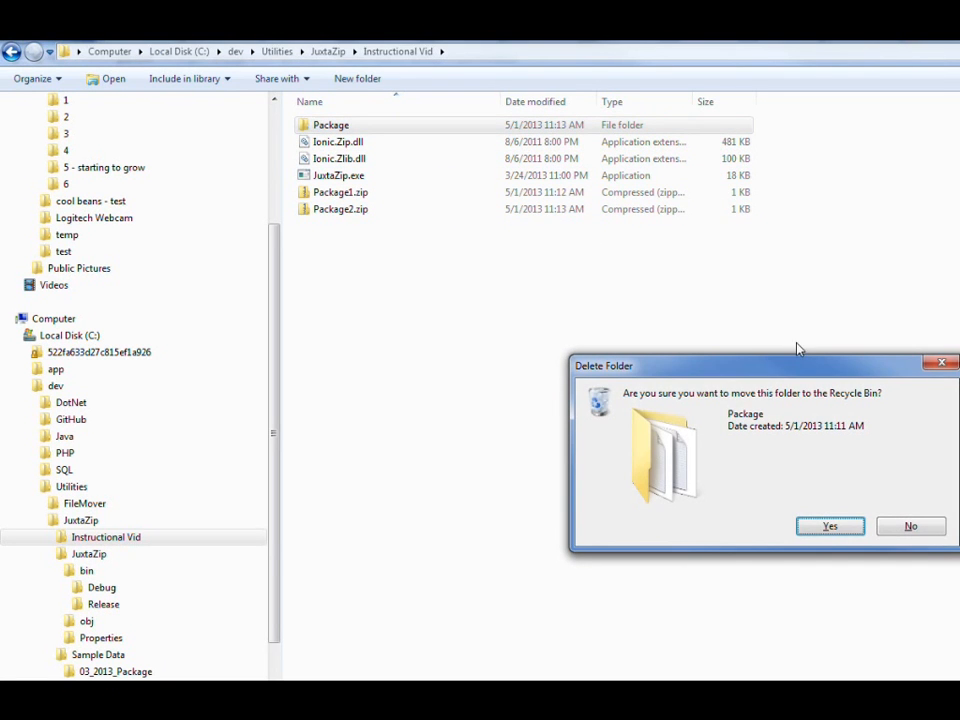
left_click(830, 526)
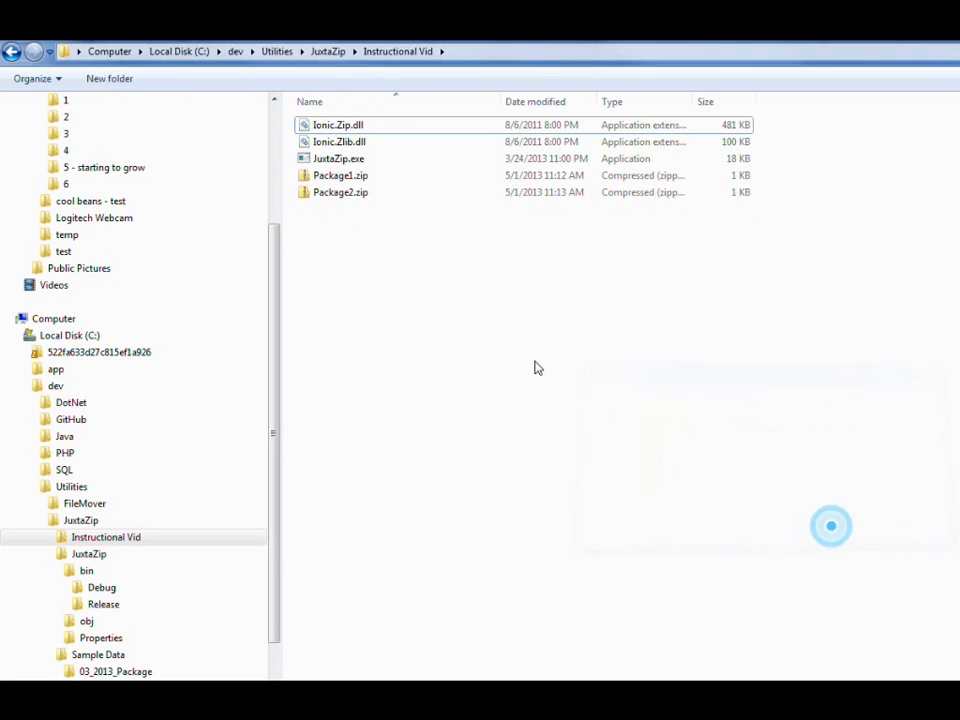
Step: Check the files inside the Package folder of Package1.zip and return to the Instructional Vid folder
double_click(338, 177)
double_click(338, 127)
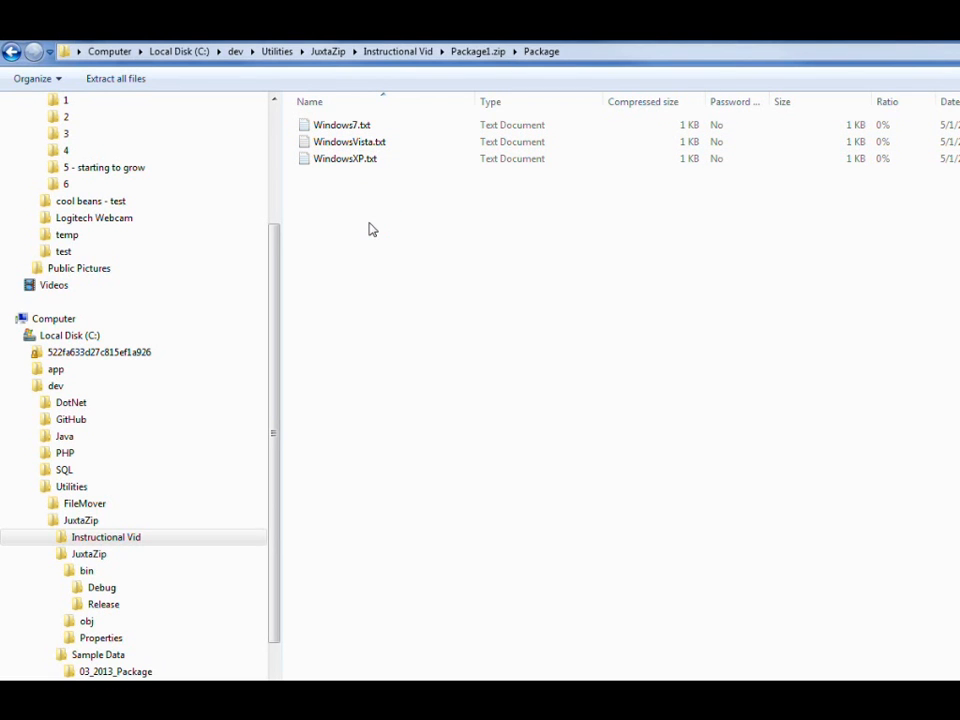
key("BackSpace")
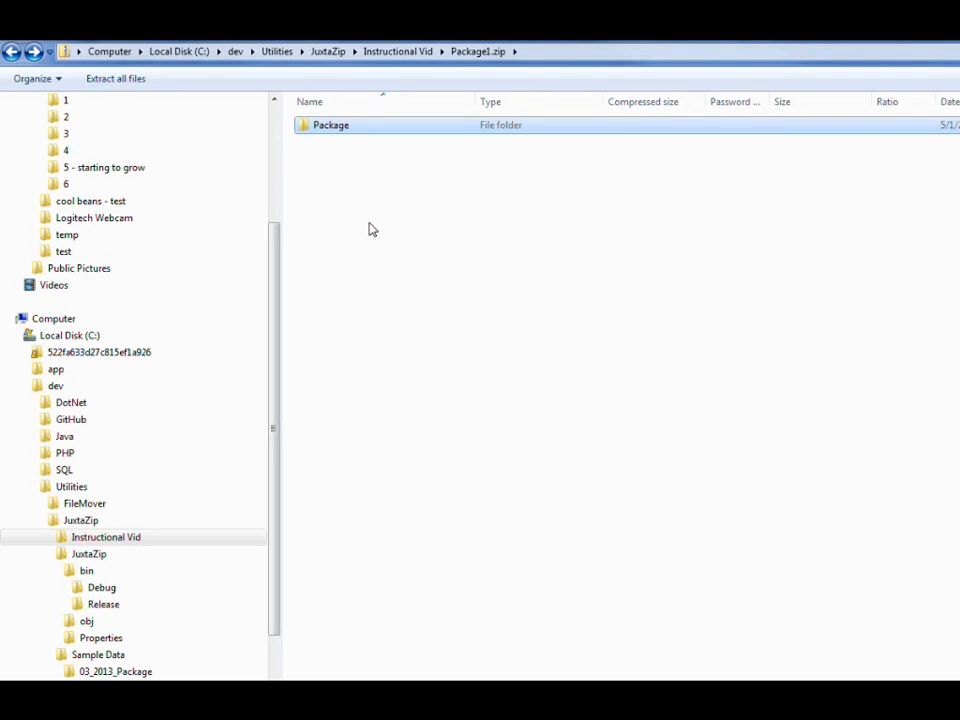
key("BackSpace")
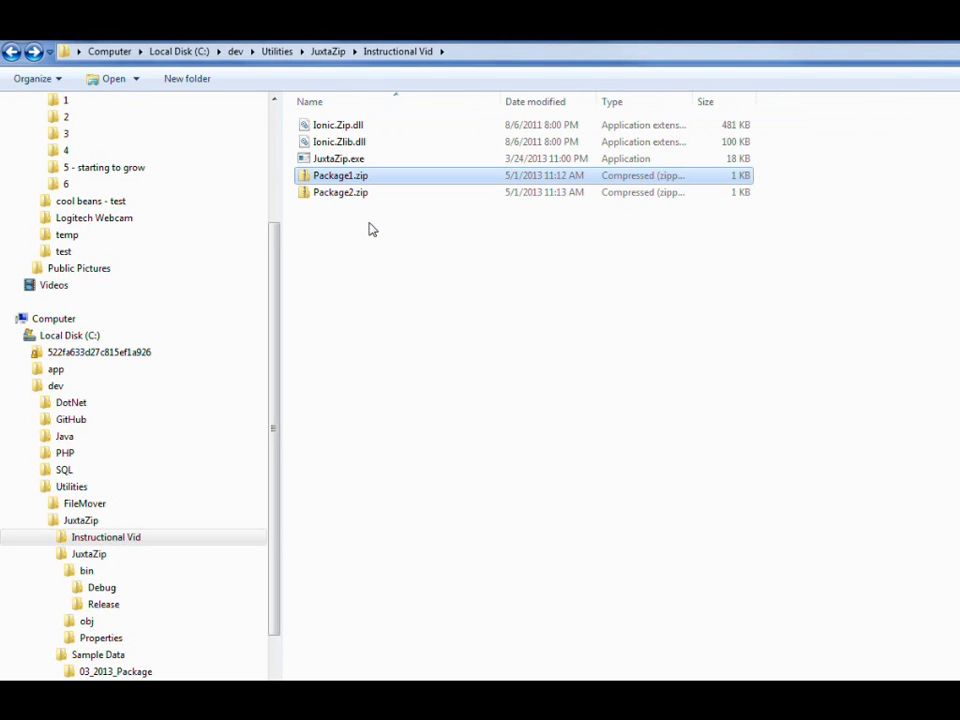
Step: Launch JuxtaZip.exe and choose Package1.zip from C:\dev\Utilities\JuxtaZip\Instructional Vid as the old file
double_click(334, 159)
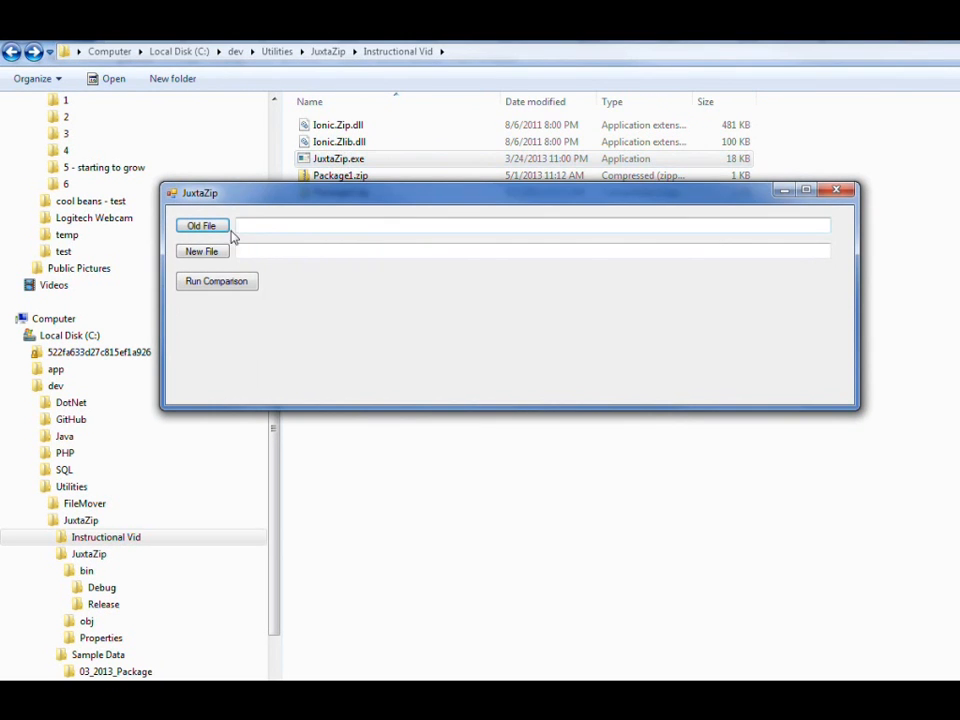
left_click_drag(332, 195, 311, 271)
left_click(200, 305)
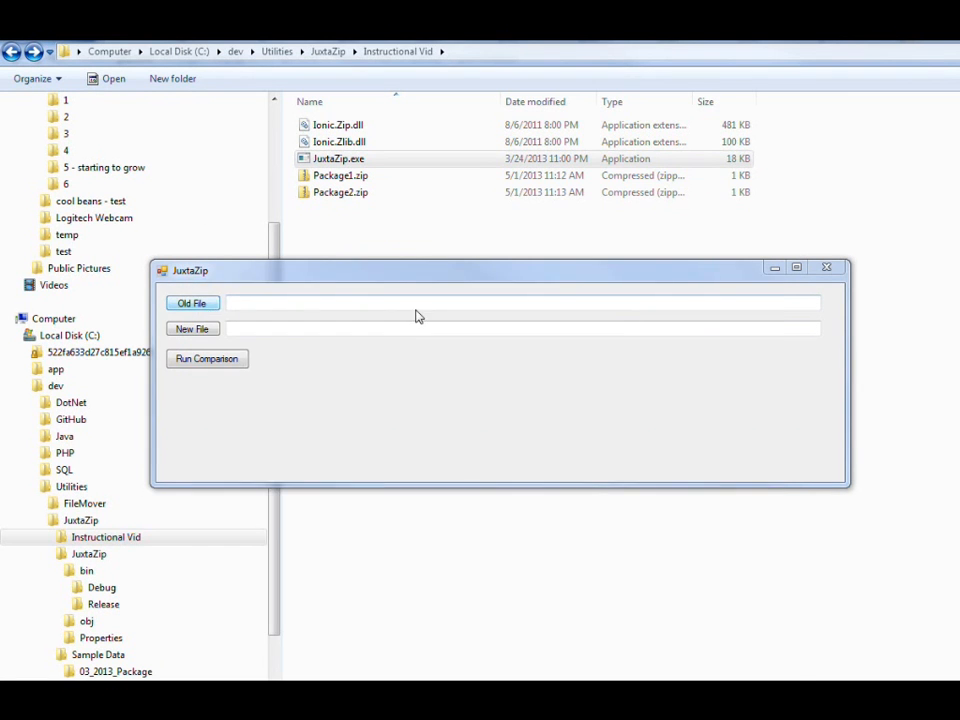
left_click(458, 51)
key("ctrl+c")
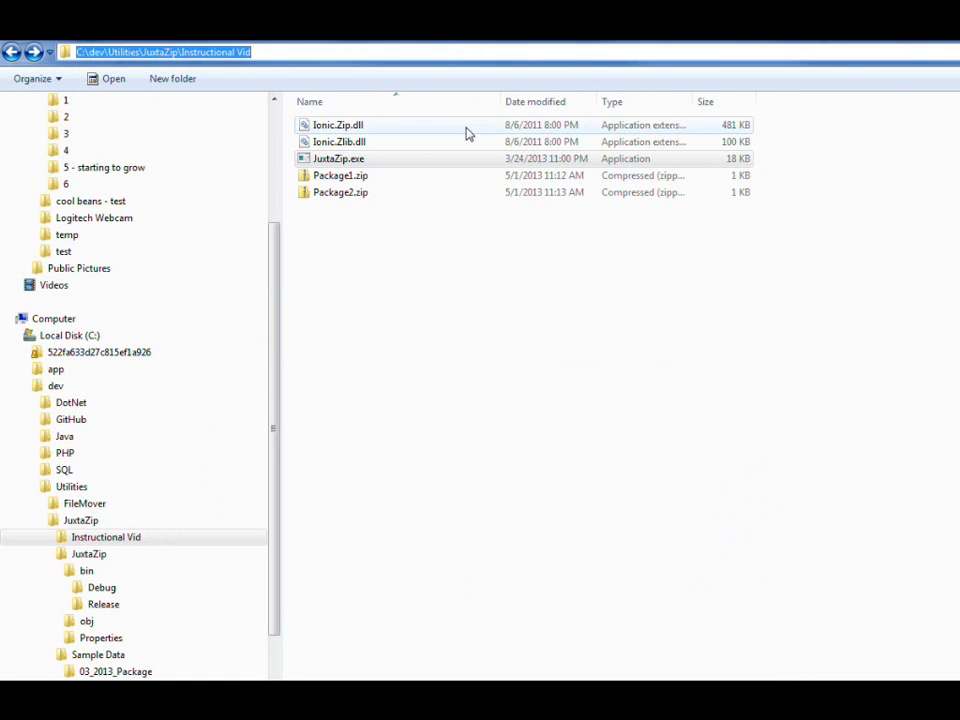
key("alt+Tab")
key("alt+Tab")
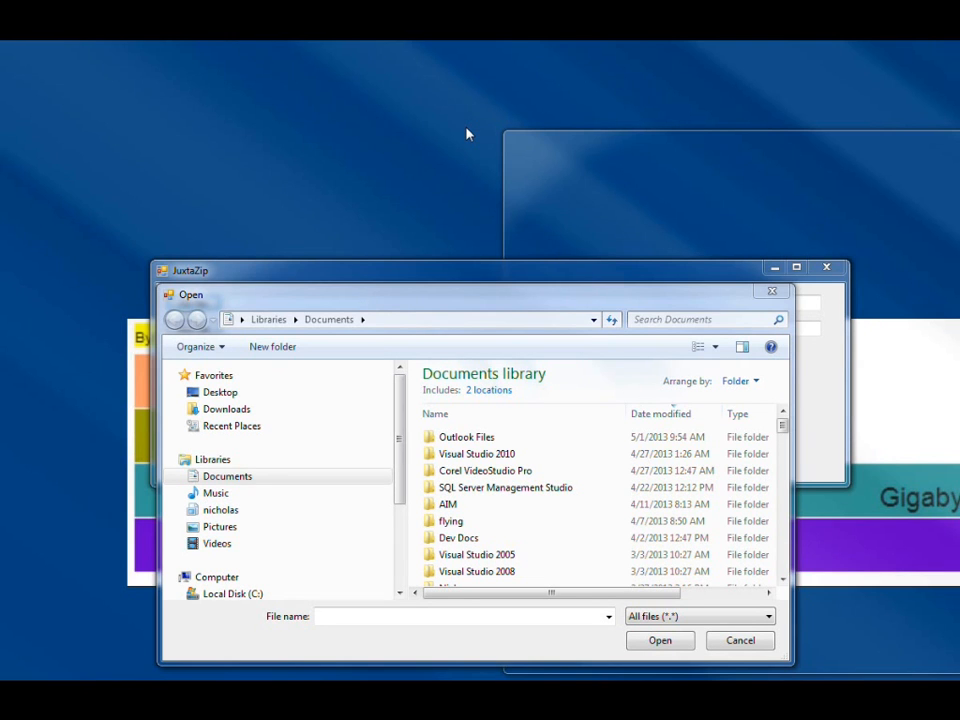
key("ctrl+v")
key("Return")
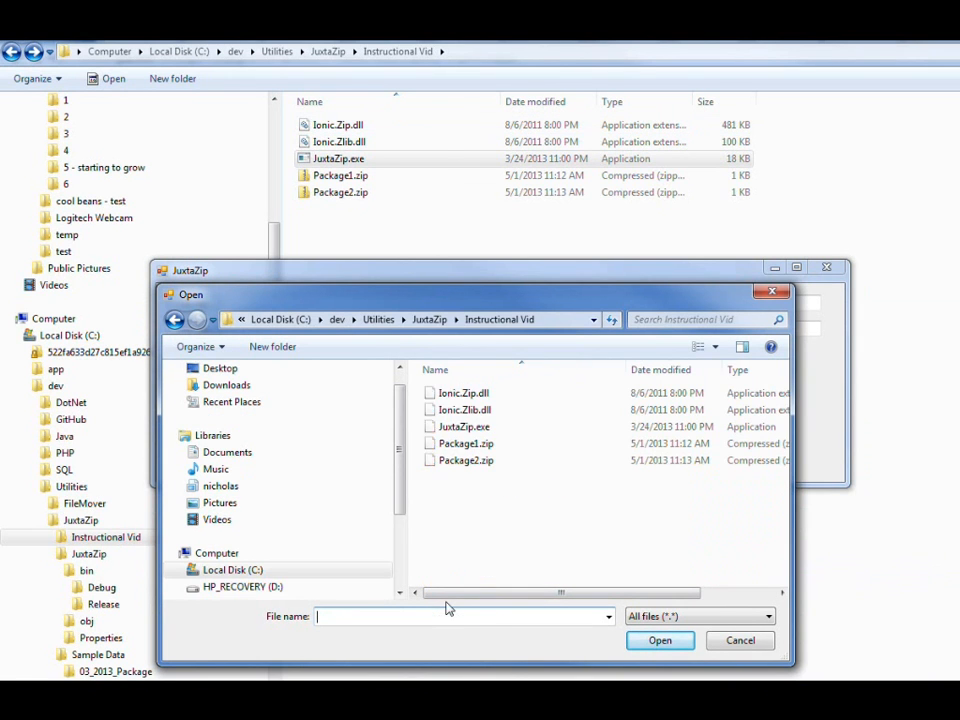
double_click(462, 446)
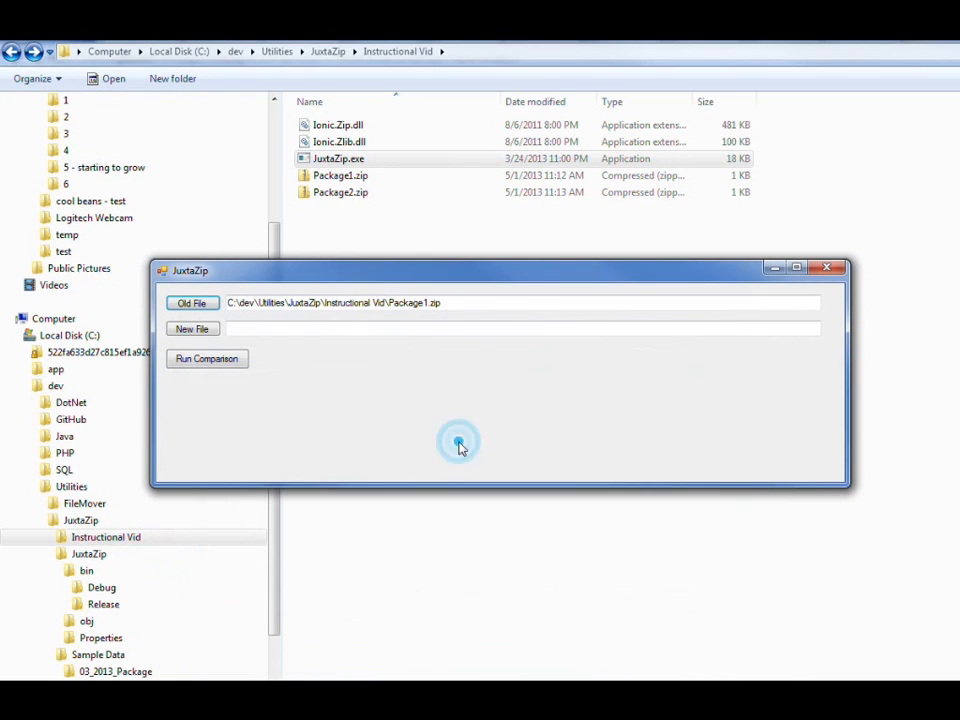
Step: Choose Package2.zip as the new file and run the comparison
left_click(193, 330)
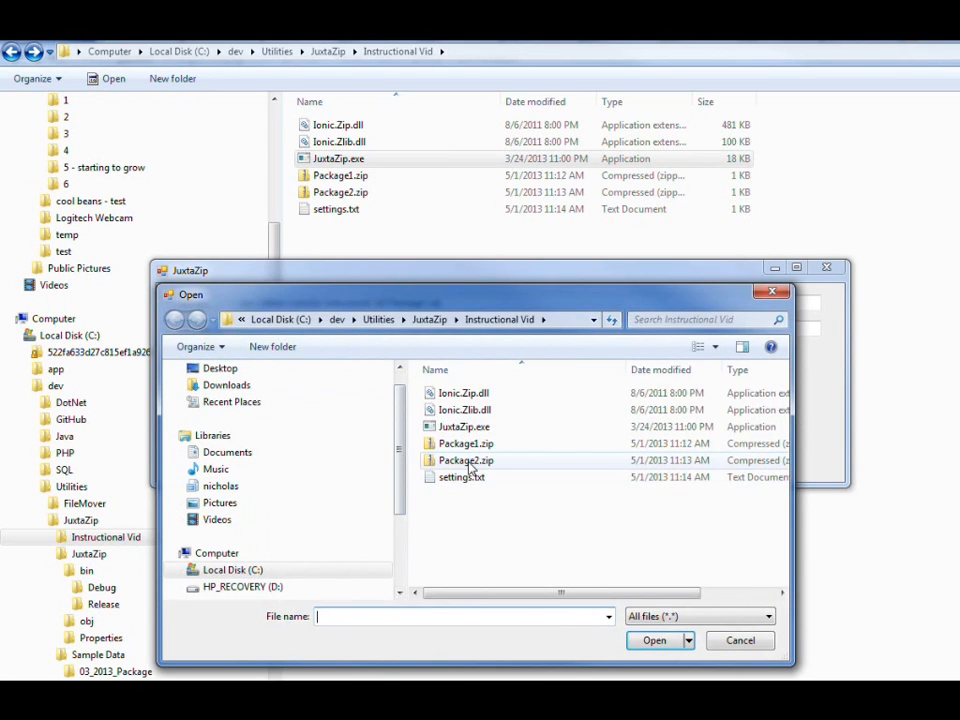
double_click(468, 462)
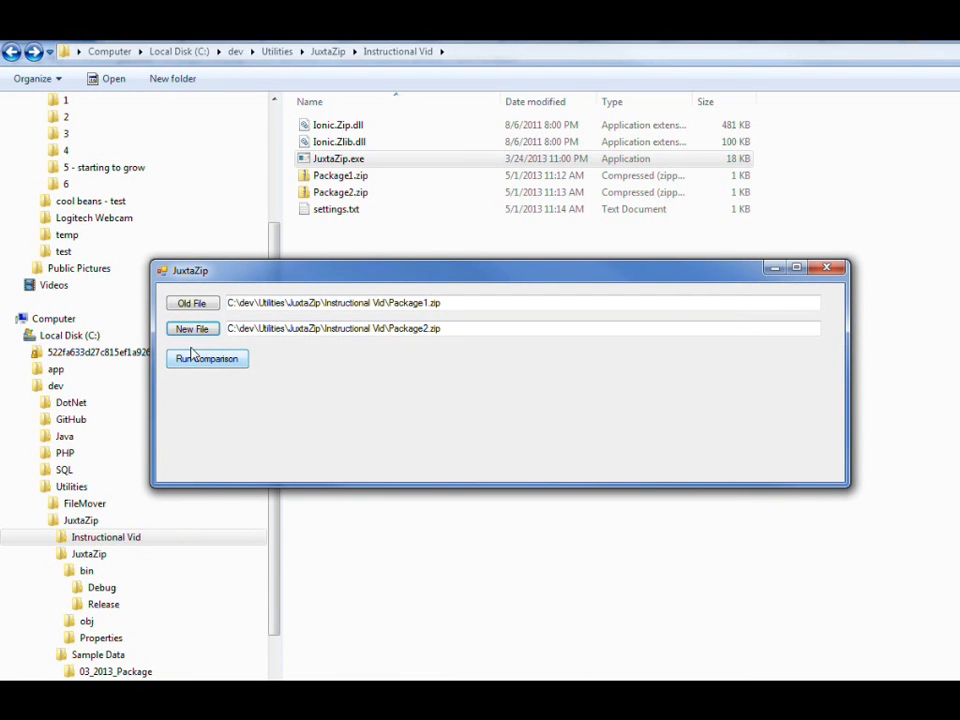
left_click(200, 360)
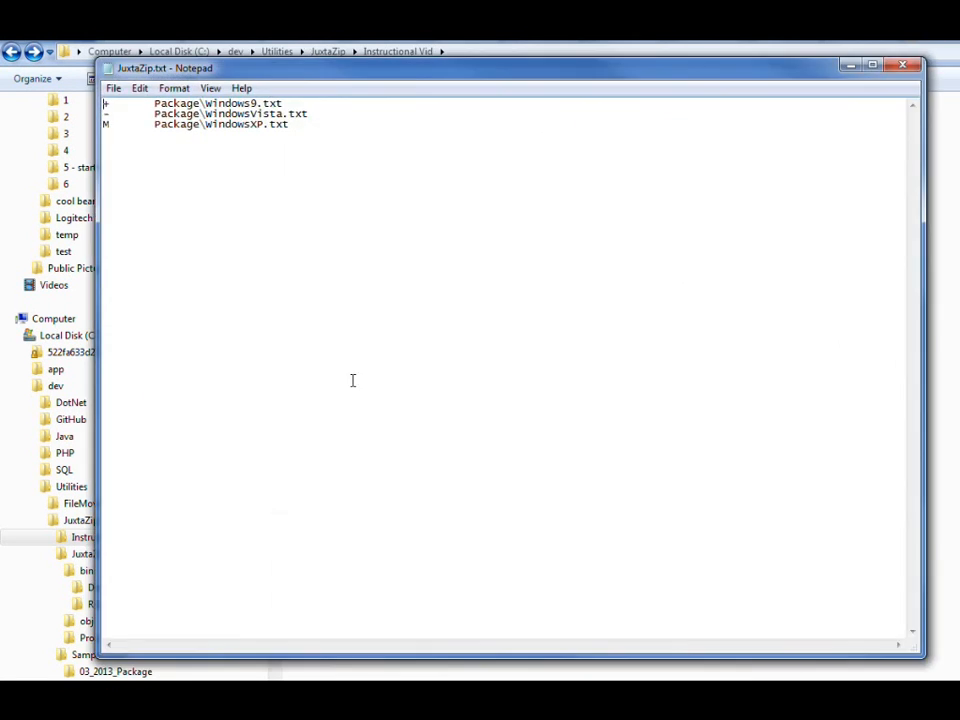
Step: Examine the change markers and file names listed in the comparison report, then close the report
left_click_drag(447, 60, 423, 357)
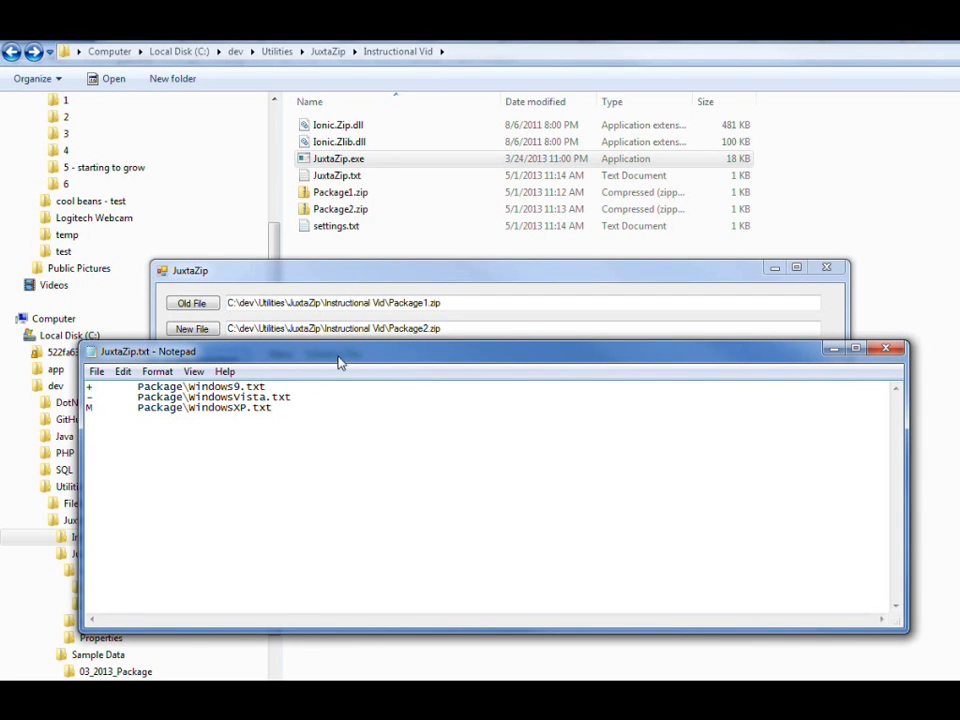
left_click_drag(344, 358, 350, 380)
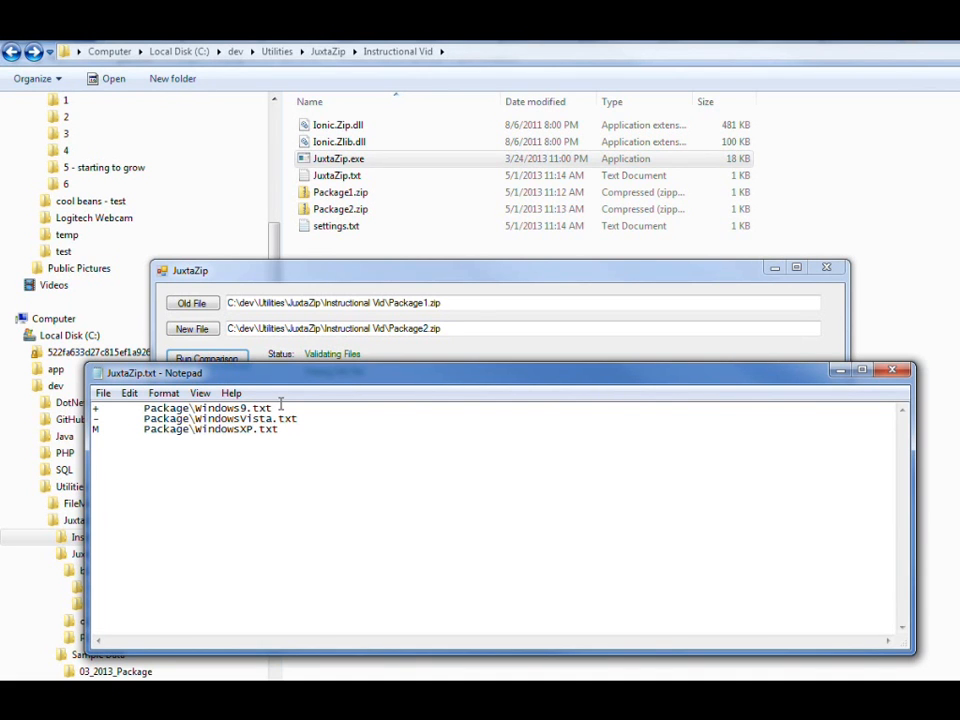
left_click_drag(196, 412, 273, 410)
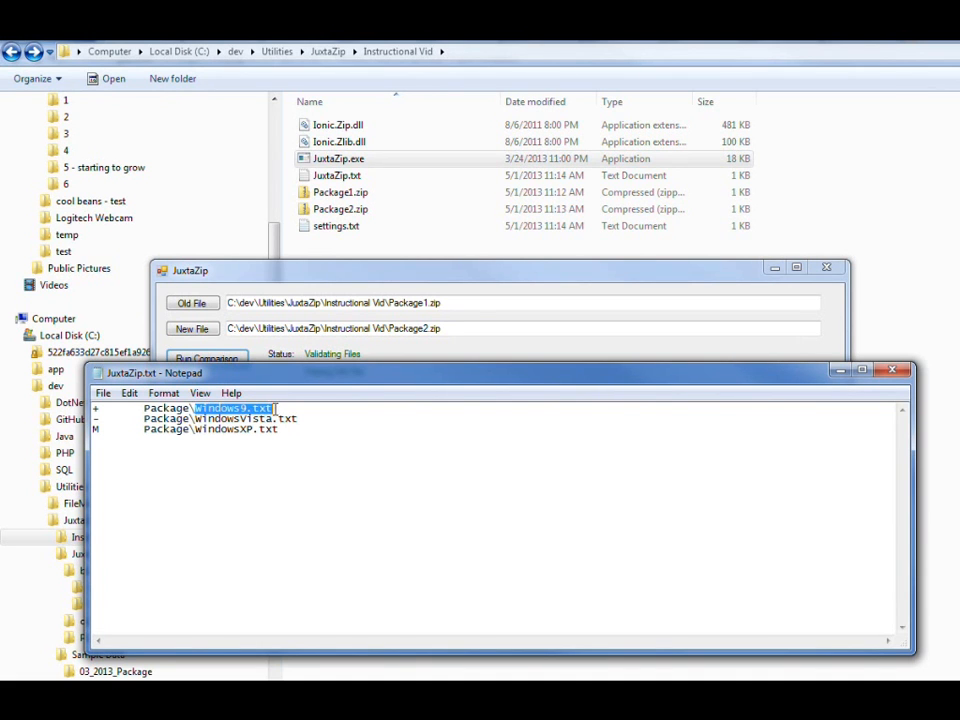
left_click_drag(97, 410, 94, 409)
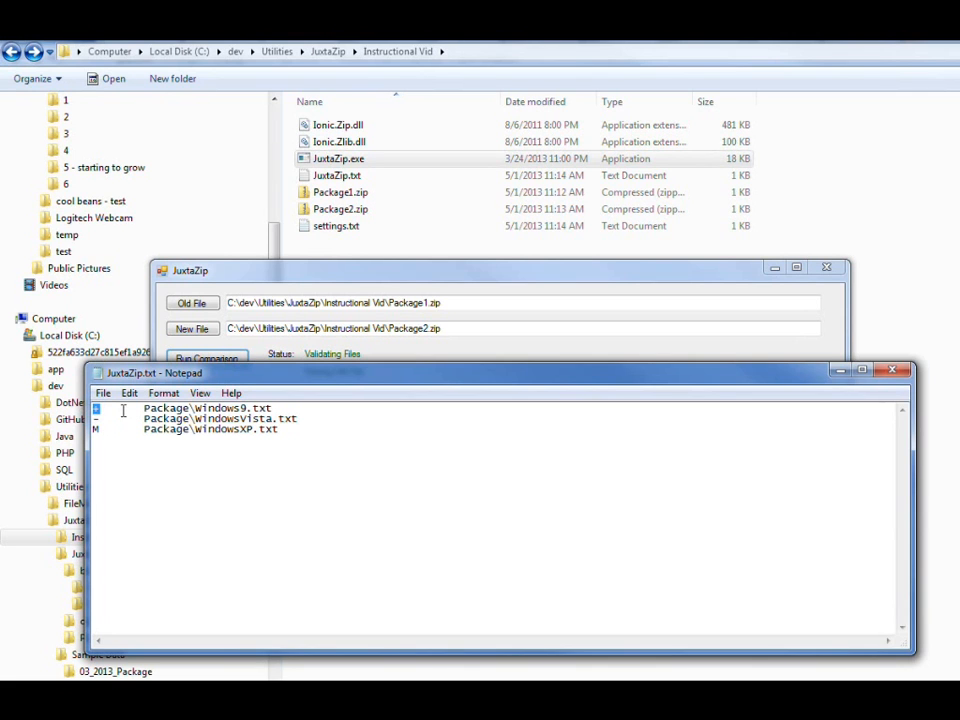
left_click_drag(196, 419, 307, 422)
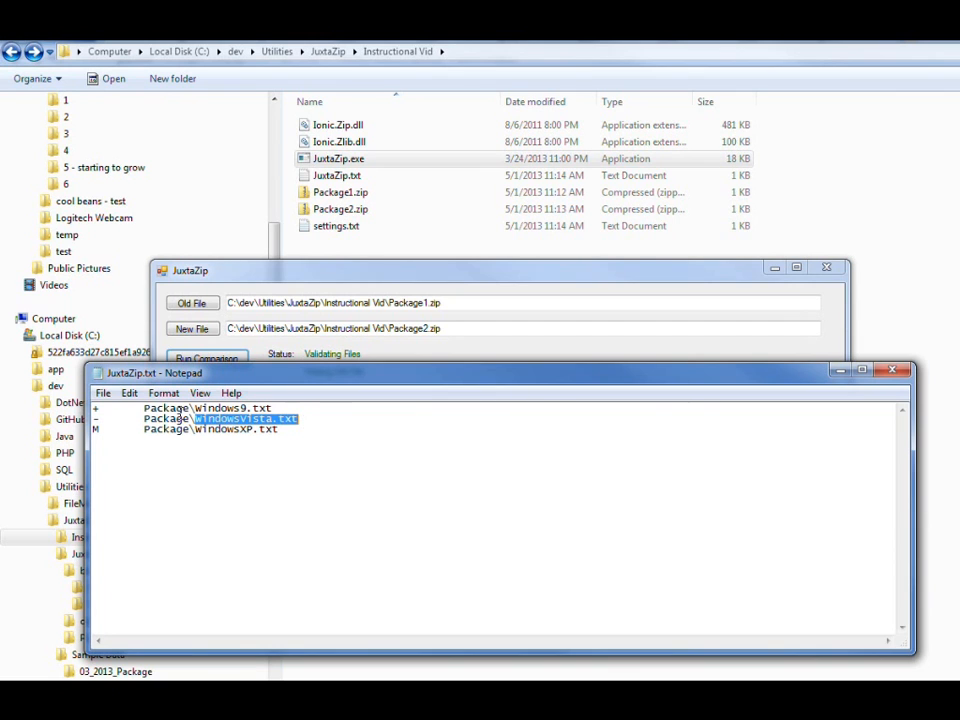
left_click(99, 420)
left_click_drag(98, 420, 100, 420)
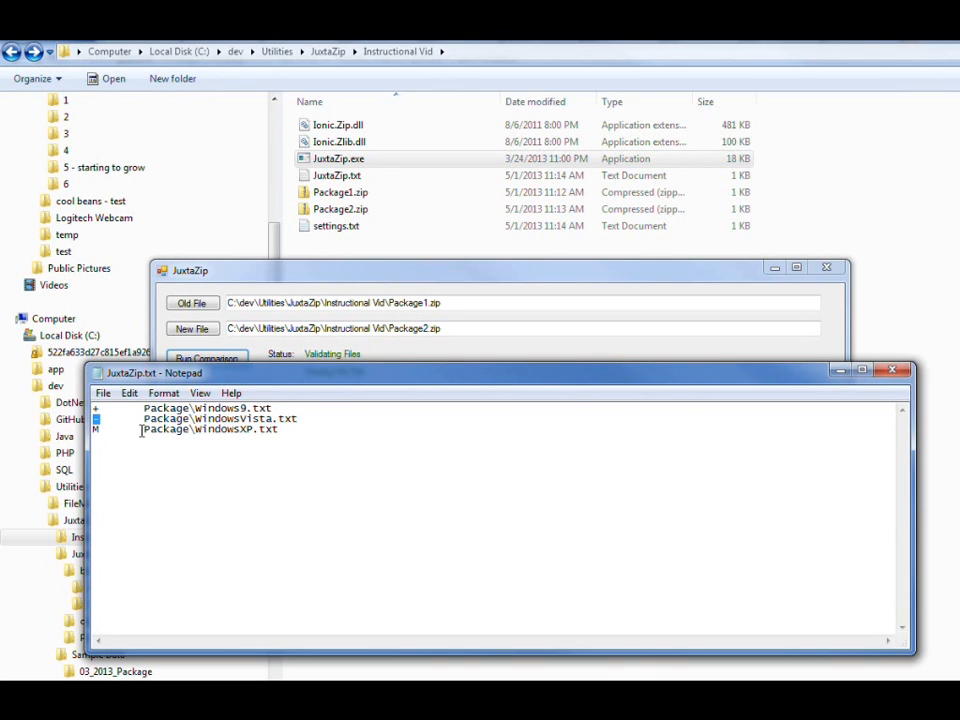
left_click_drag(95, 430, 100, 430)
left_click(895, 372)
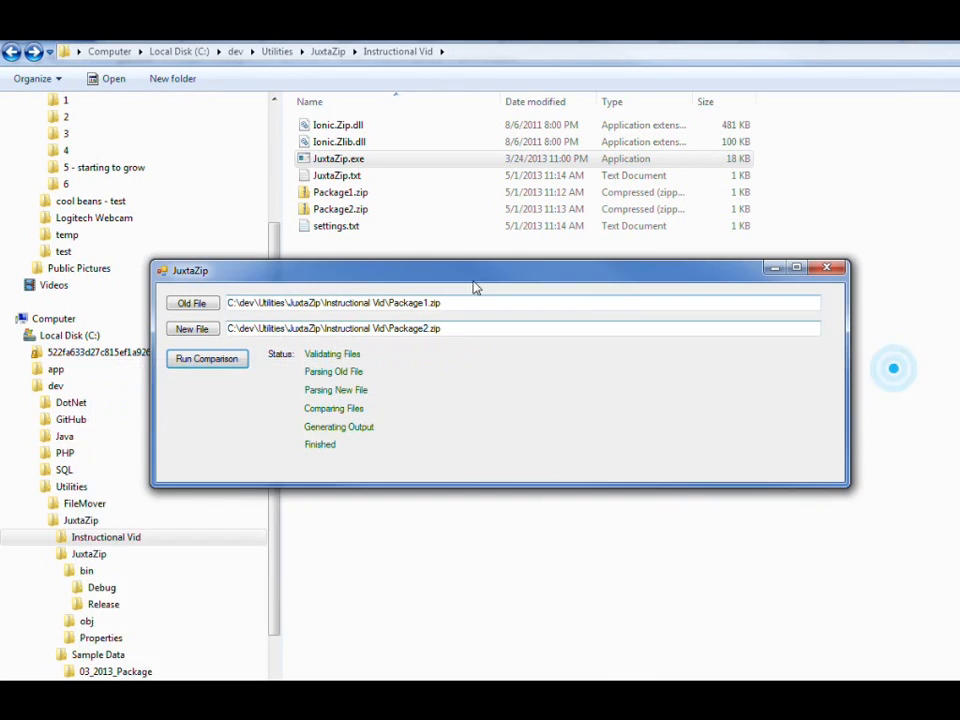
Step: Reopen the saved report JuxtaZip.txt from the Instructional Vid folder, check its entries and close it
left_click(522, 42)
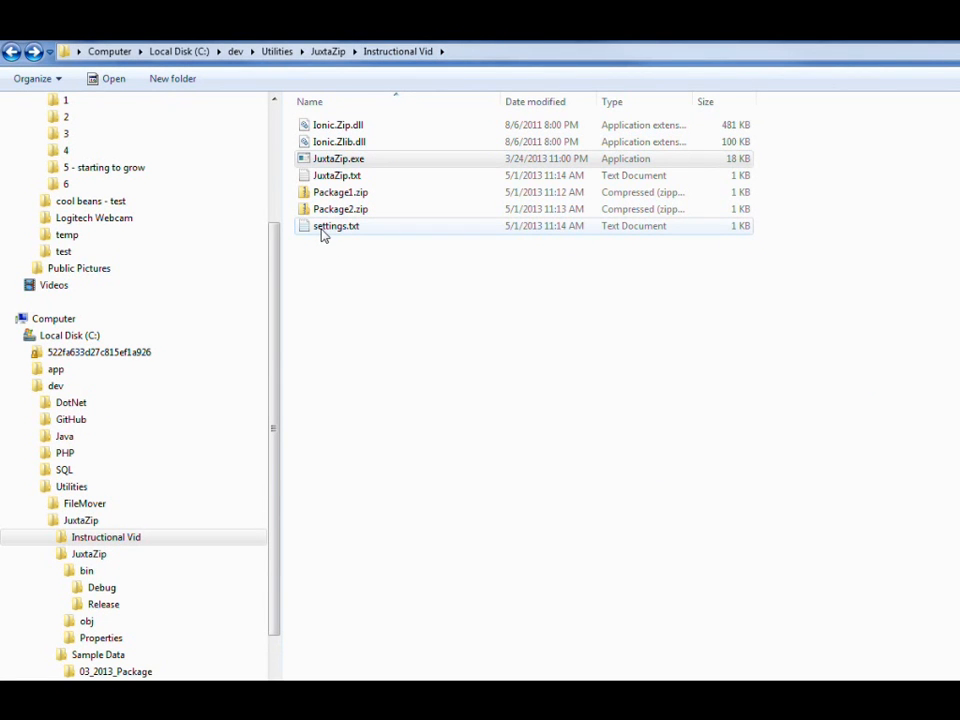
double_click(322, 176)
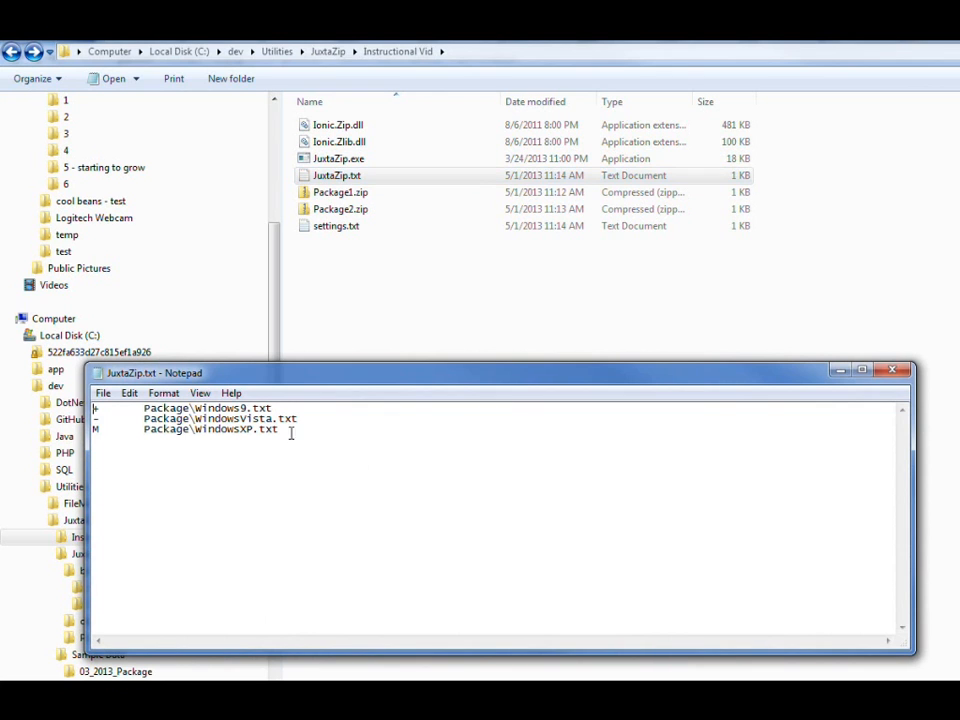
left_click(891, 370)
left_click(465, 279)
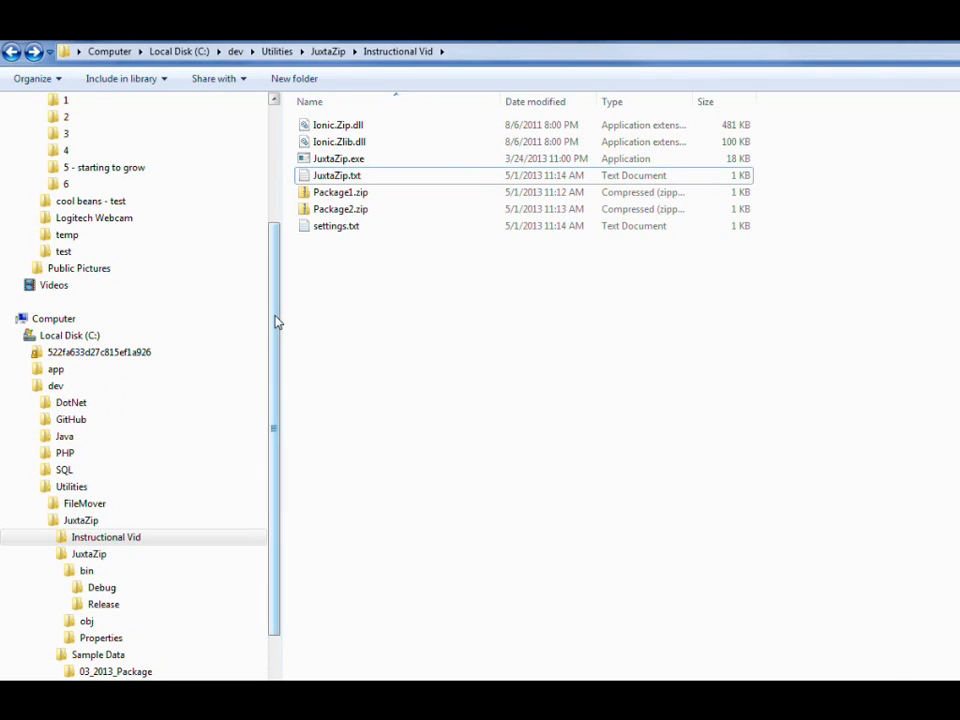
Step: Copy 2012_10_Linktranet.cspkg and 2013_03_Linktranet.cspkg from the Sample Data folder into the Instructional Vid folder
left_click_drag(277, 319, 276, 411)
left_click(94, 507)
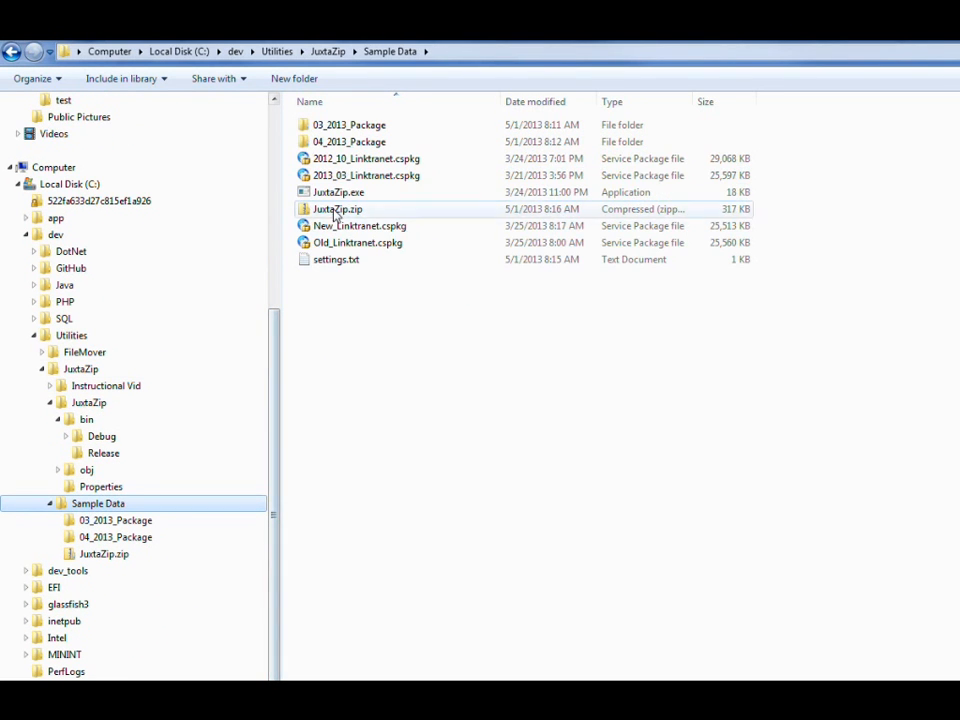
left_click(338, 160)
left_click(333, 176, "ctrl")
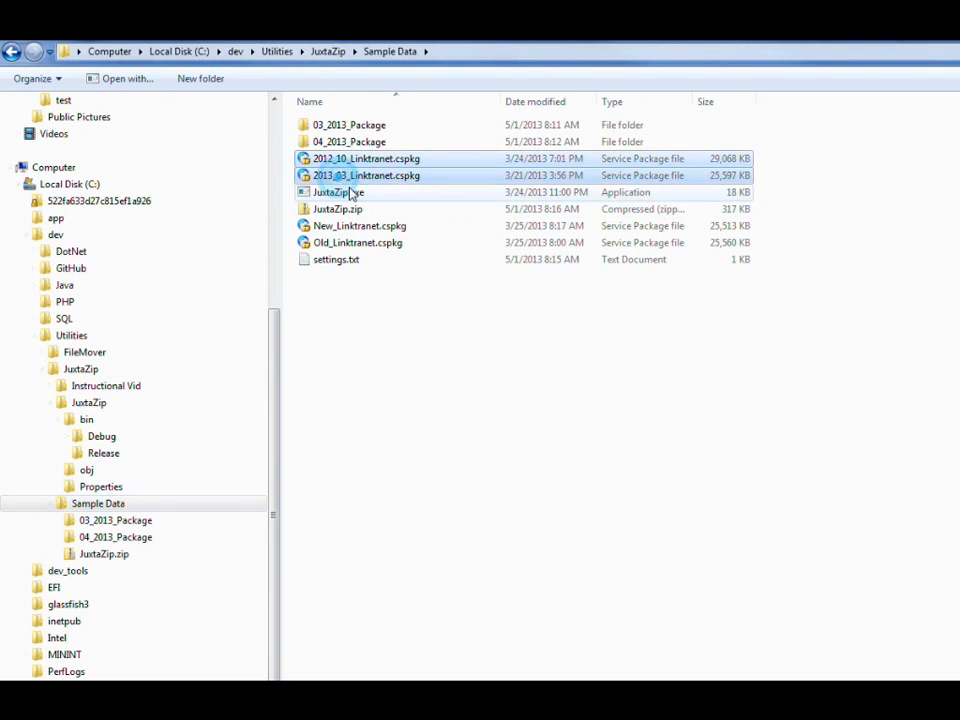
left_click(12, 52)
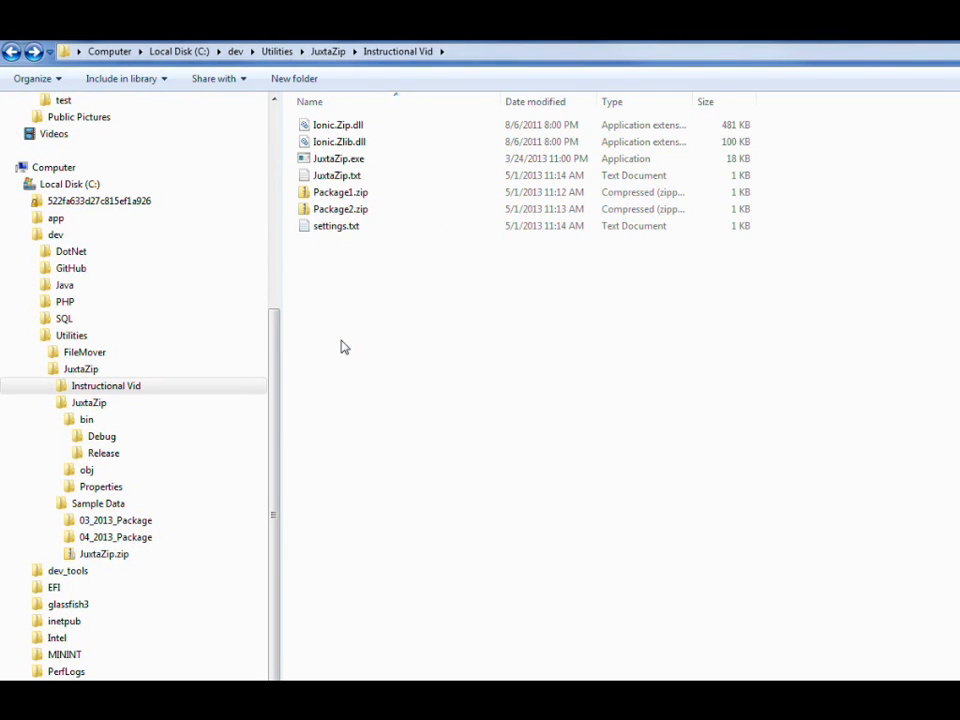
key("ctrl+v")
left_click(360, 298)
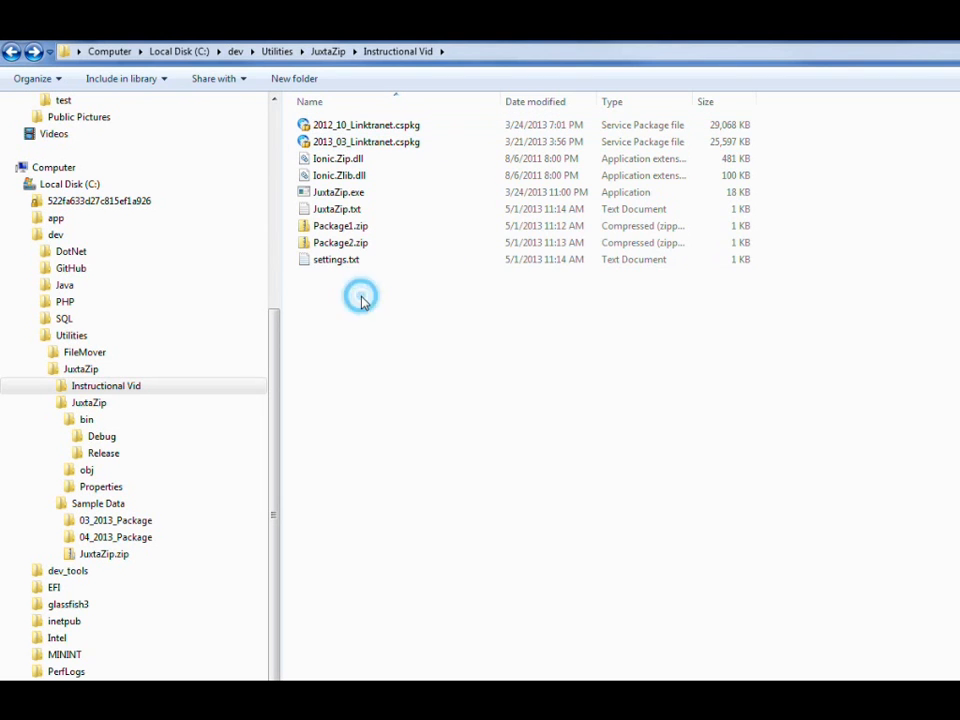
Step: Launch JuxtaZip.exe and compare 2012_10_Linktranet.cspkg as the old file with 2013_03_Linktranet.cspkg as the new file
double_click(324, 192)
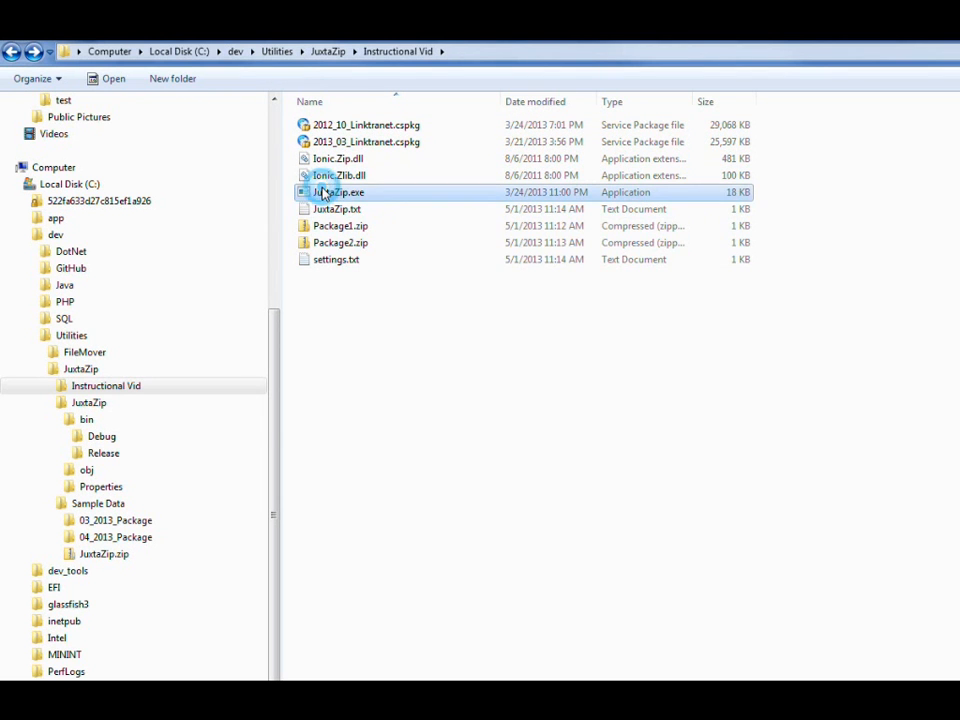
left_click(222, 247)
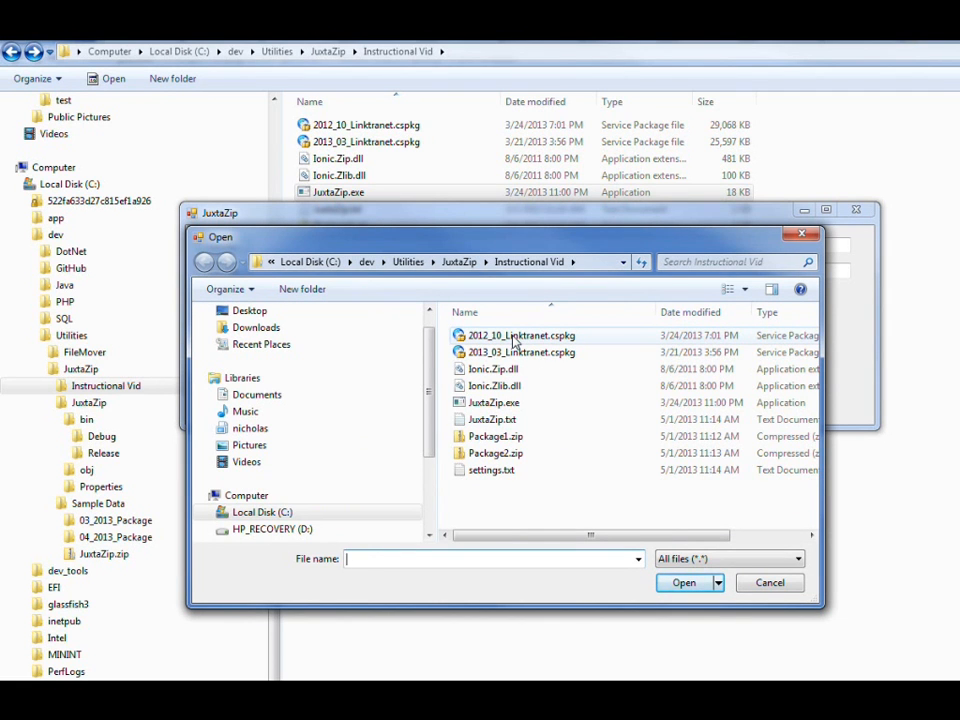
double_click(514, 337)
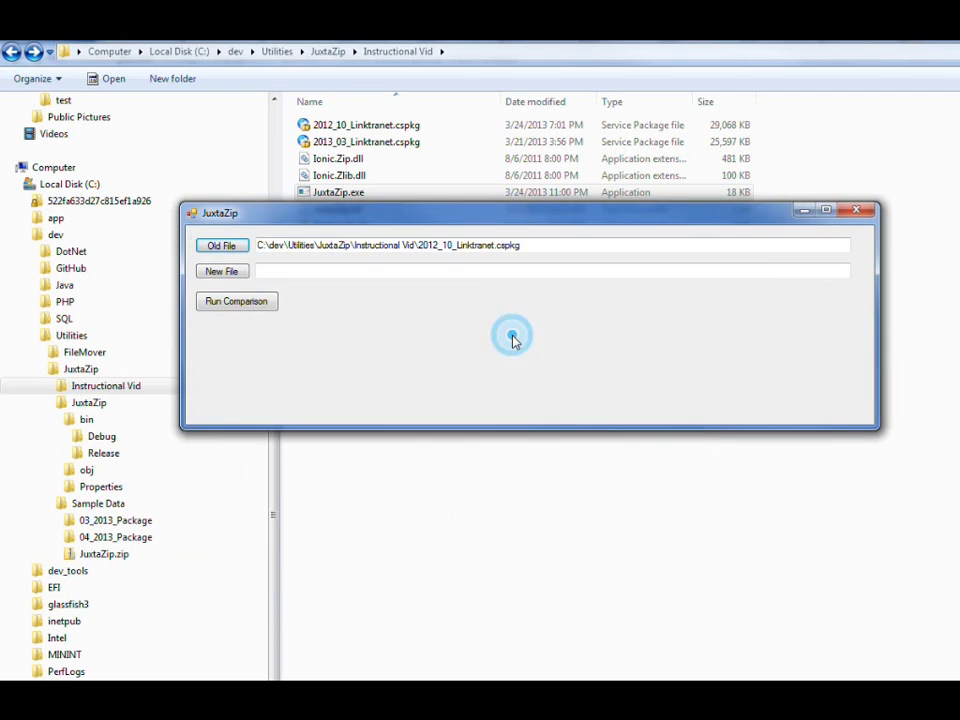
left_click(222, 271)
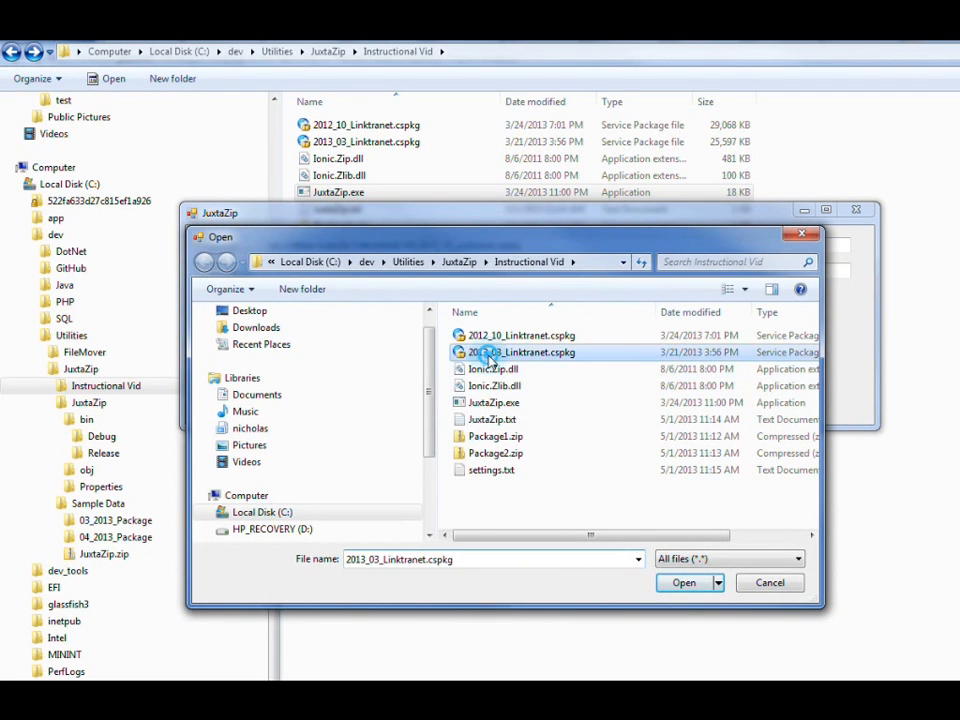
double_click(491, 356)
left_click(237, 303)
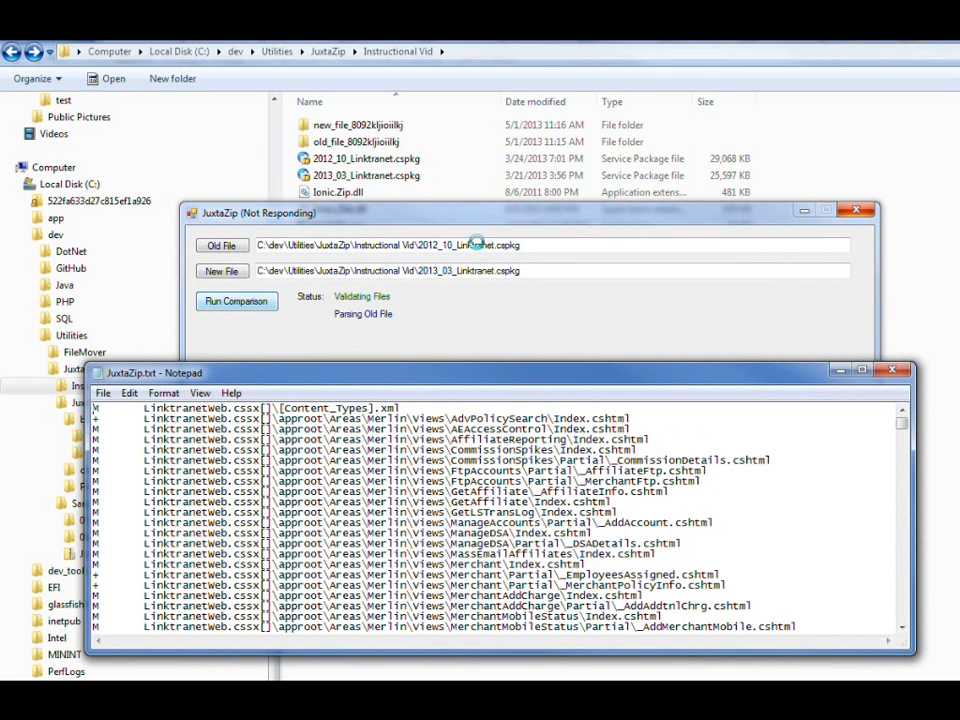
Step: Examine the Merlin Views entries in the new report, including AffiliateReporting, _EmployeesAssigned.cshtml and _LinktranetRedirect.cshtml
left_click_drag(503, 362, 502, 98)
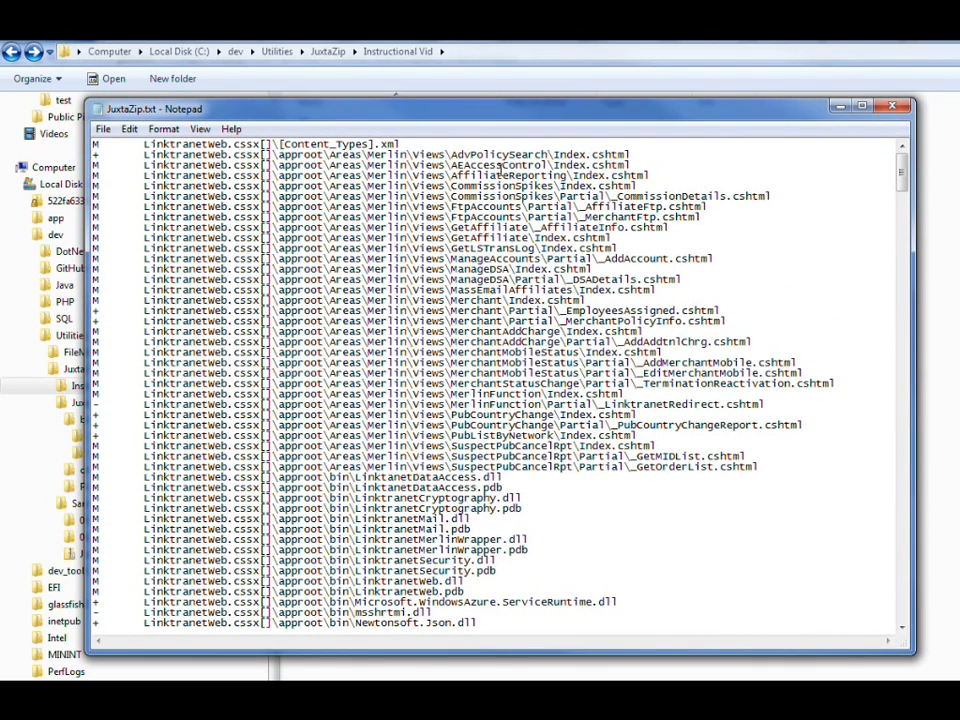
left_click_drag(450, 175, 566, 176)
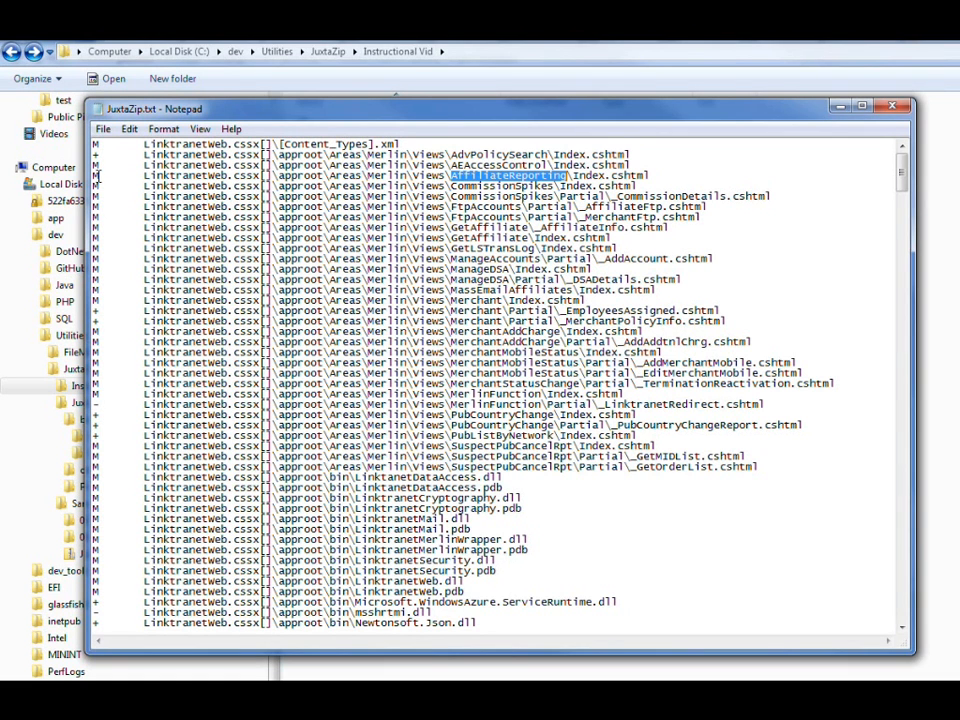
left_click_drag(734, 313, 96, 311)
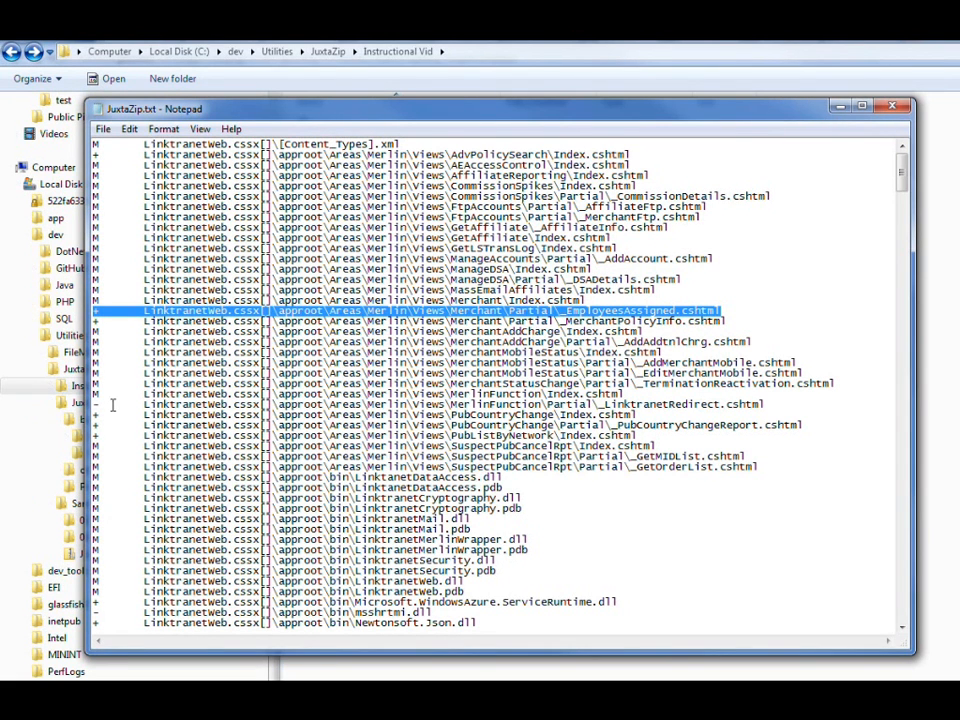
left_click_drag(765, 404, 452, 397)
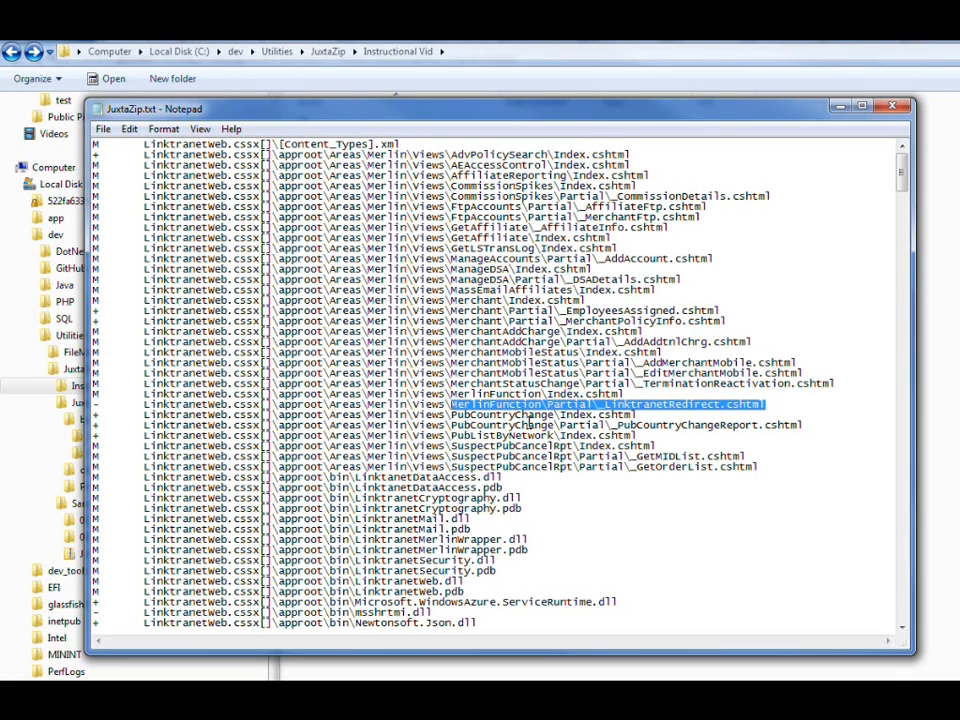
Step: Examine the fancybox content files and the Linktranet DLL entries under approot in the report
left_click_drag(903, 172, 903, 203)
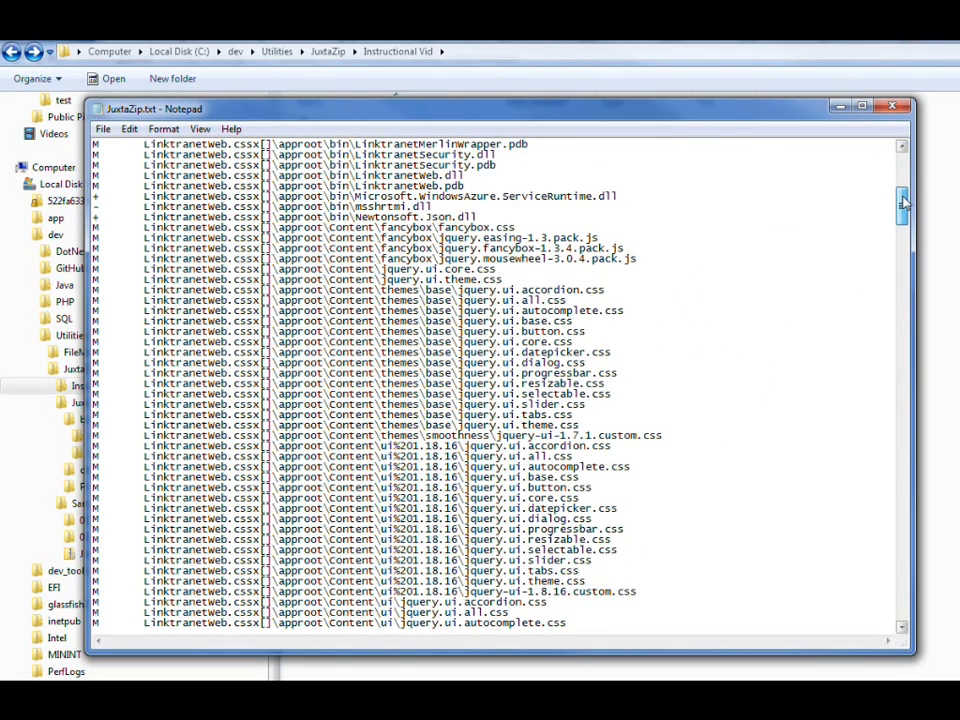
left_click_drag(516, 228, 440, 228)
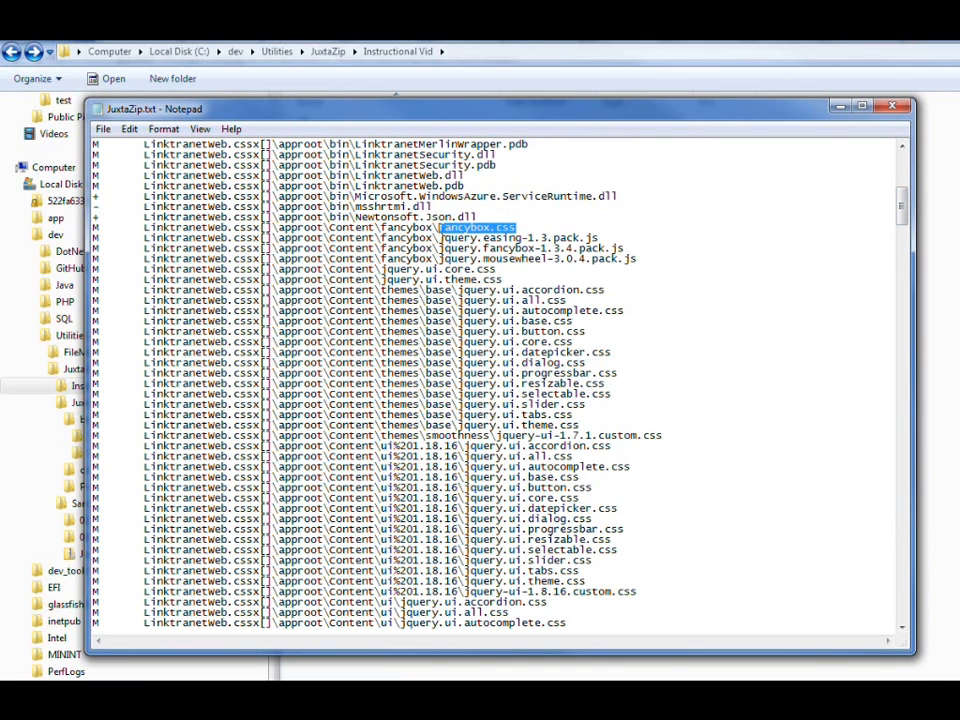
left_click_drag(598, 238, 440, 238)
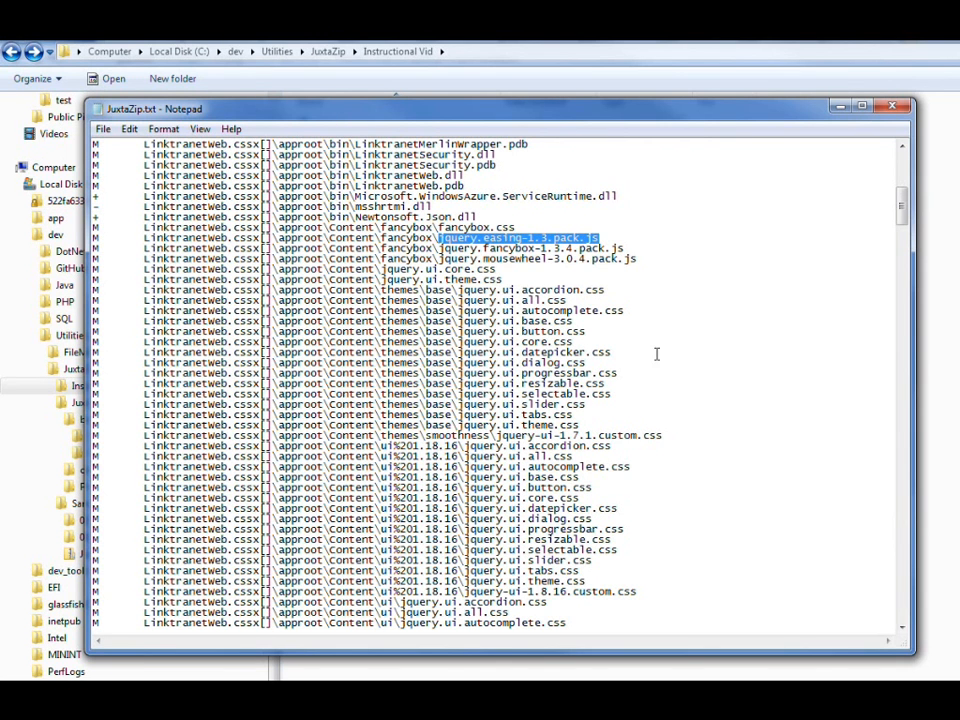
mouse_move(903, 215)
left_mouse_down()
mouse_move(909, 315)
mouse_move(906, 202)
left_mouse_up()
left_click_drag(472, 279, 356, 281)
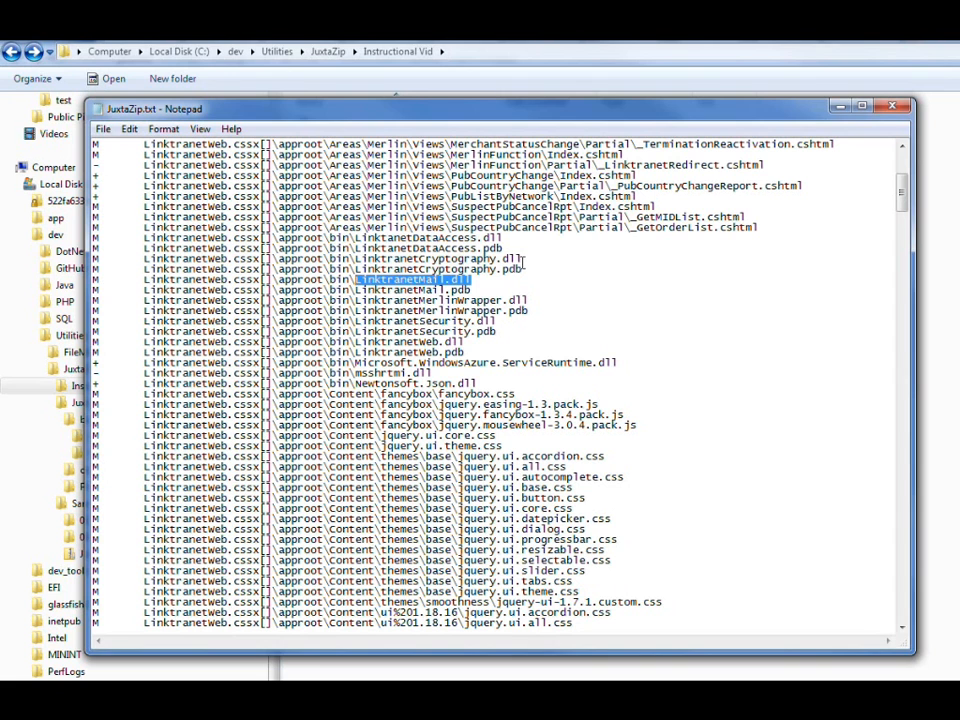
left_click_drag(521, 258, 440, 261)
left_click_drag(503, 238, 355, 239)
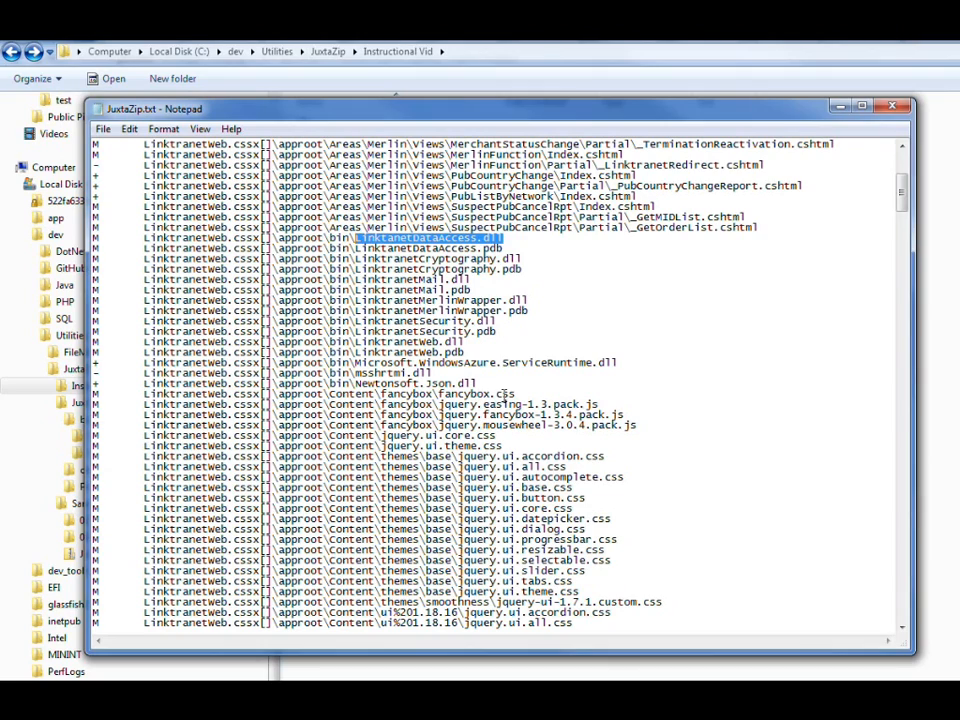
Step: Review the Caching plugin and sitesroot entries further down the report, then close it
left_click_drag(902, 198, 893, 385)
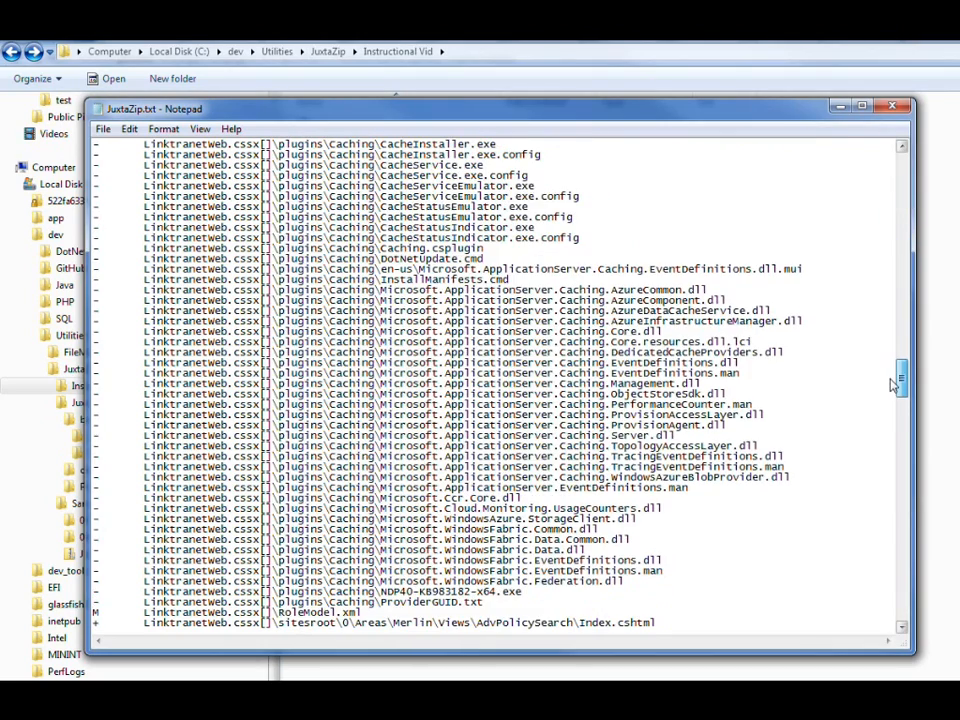
left_click_drag(706, 290, 401, 290)
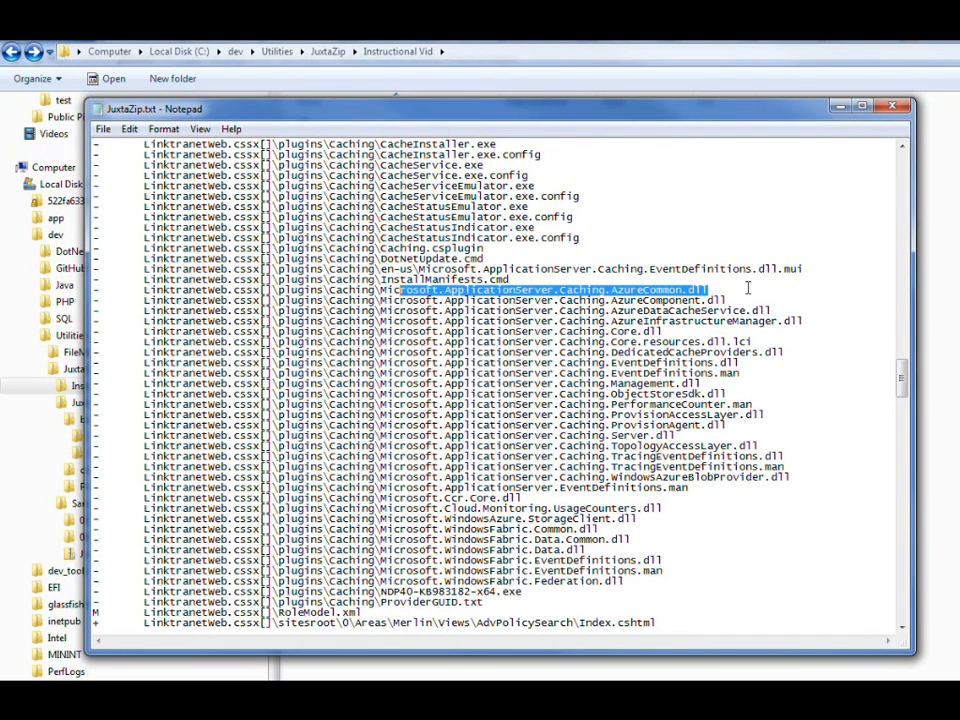
left_click_drag(902, 390, 902, 489)
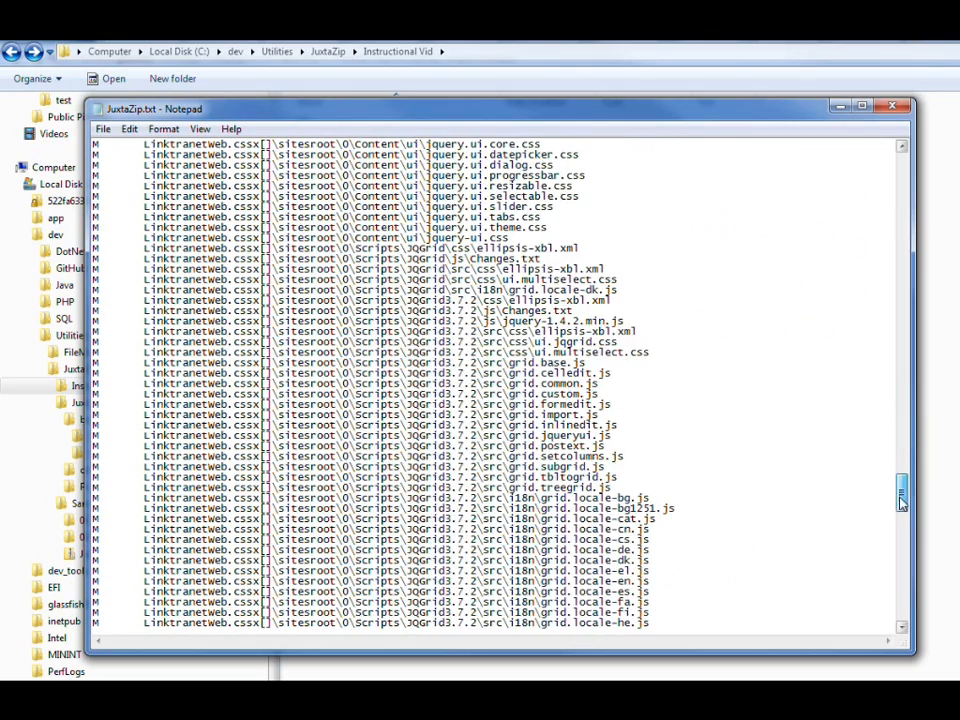
left_click(892, 108)
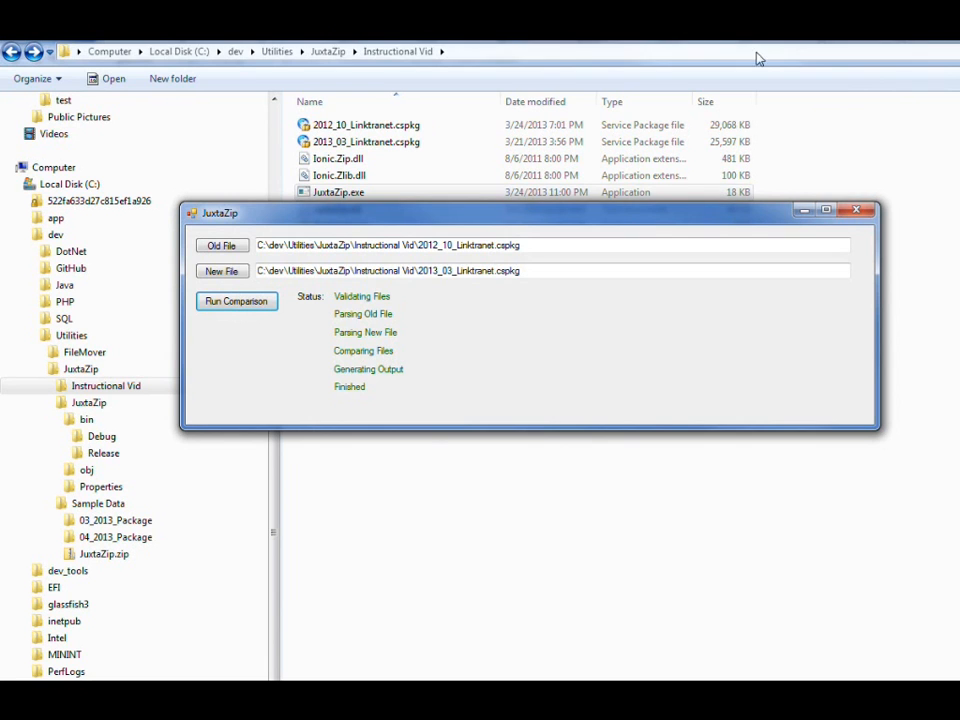
Step: Reopen the updated JuxtaZip.txt from the Instructional Vid folder, skim it, close it and return to the JuxtaZip window
left_click(787, 135)
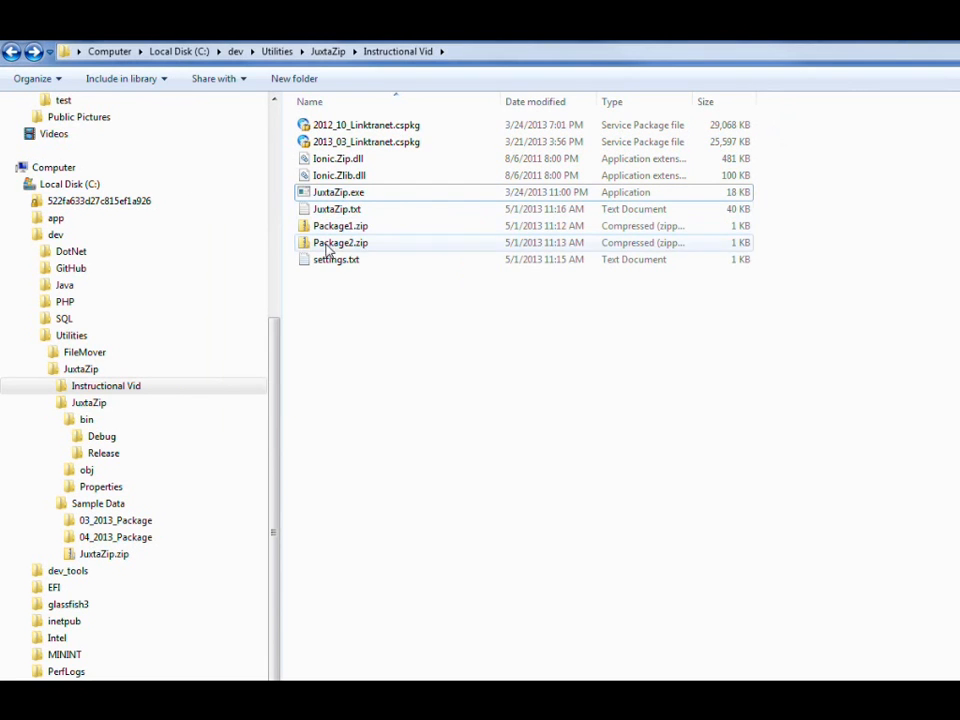
double_click(333, 210)
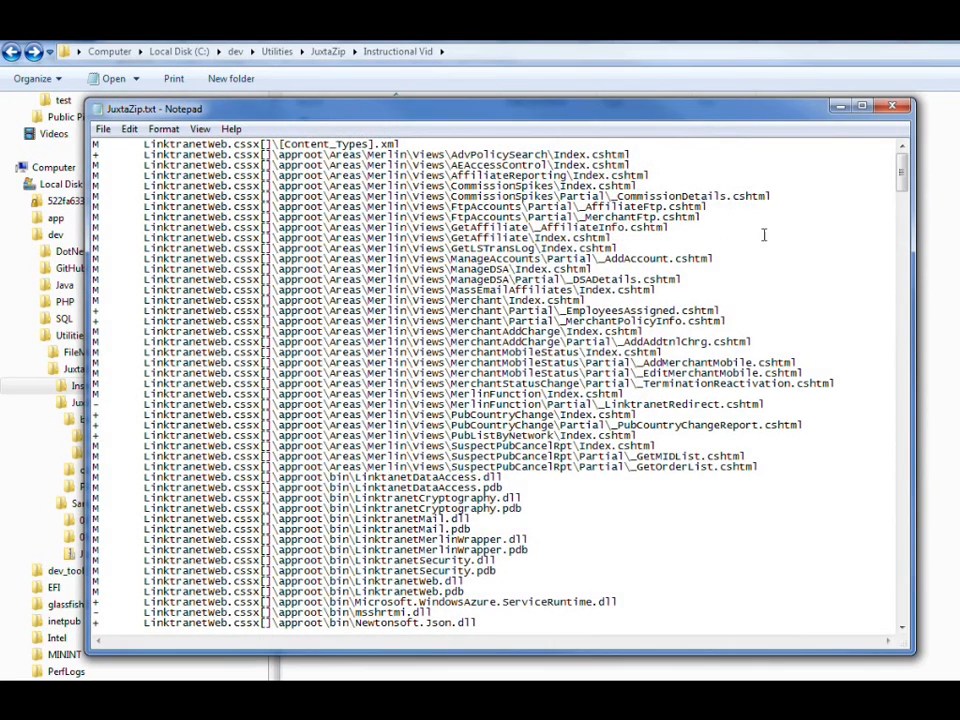
left_click(903, 228)
left_click_drag(903, 222, 912, 138)
left_click(892, 106)
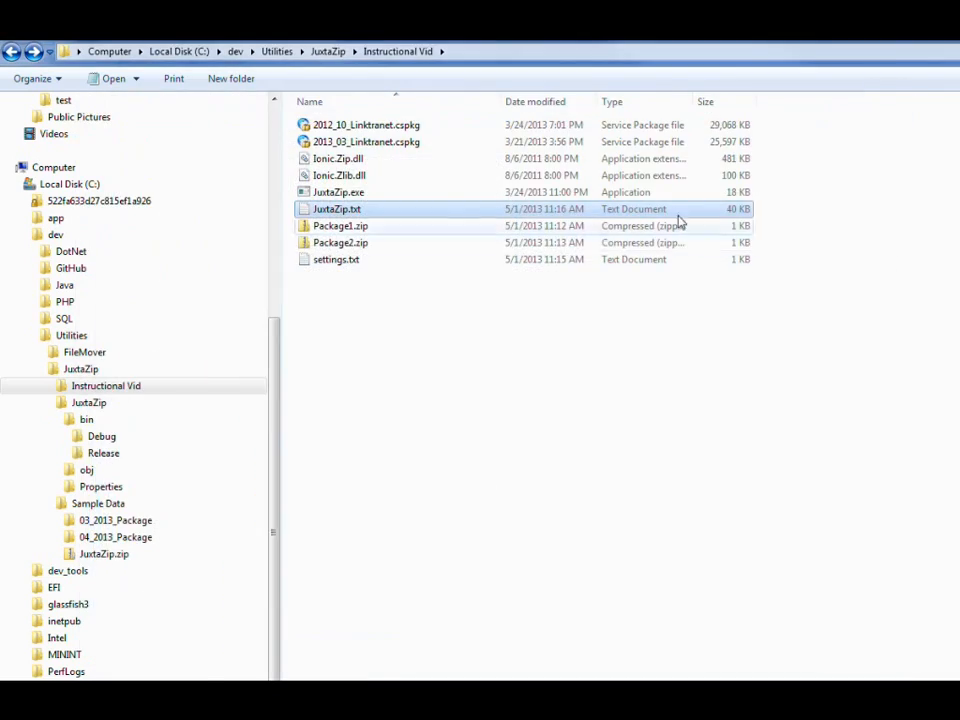
key("alt+Tab")
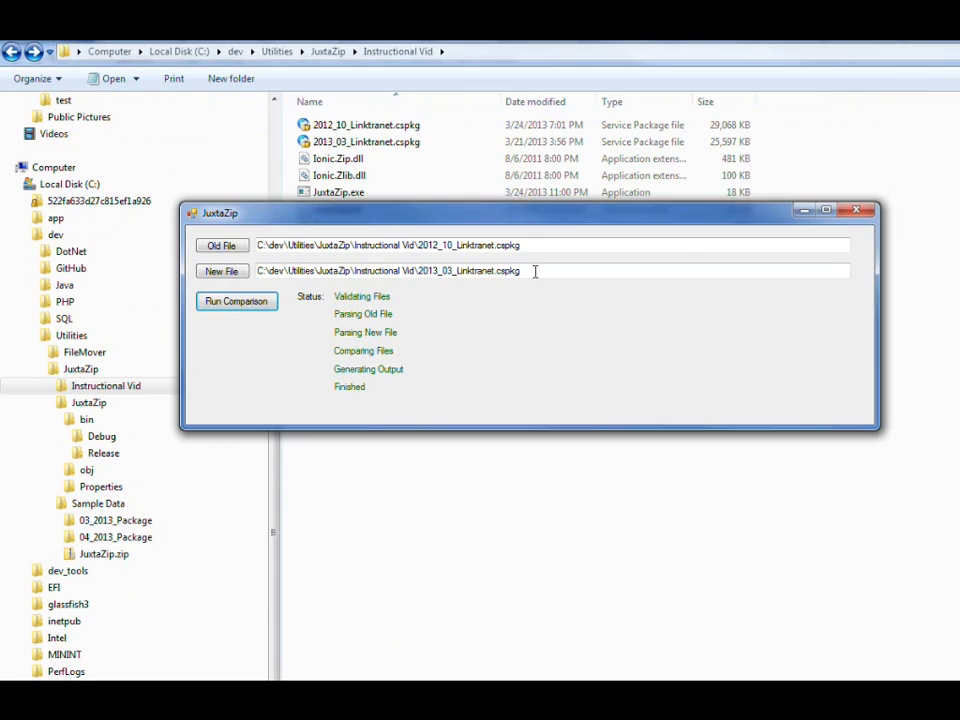